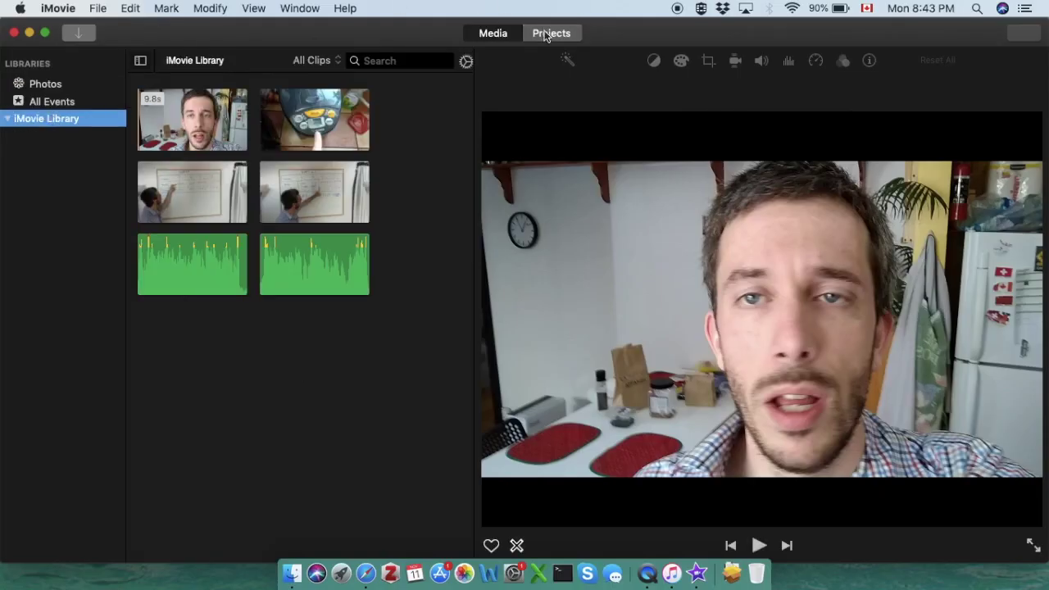
Create a new movie project.
click(545, 35)
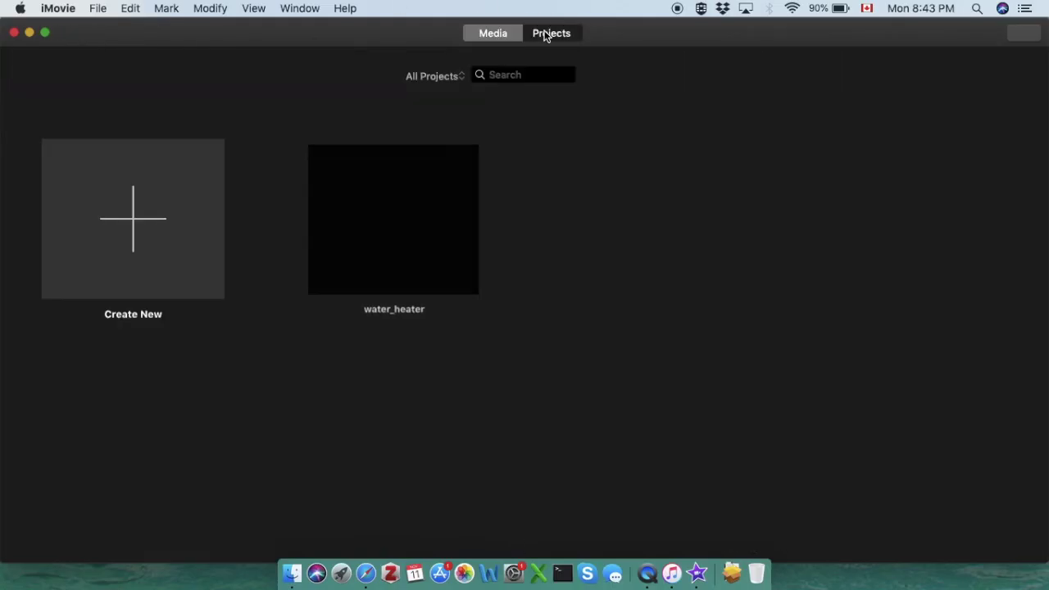
click(131, 221)
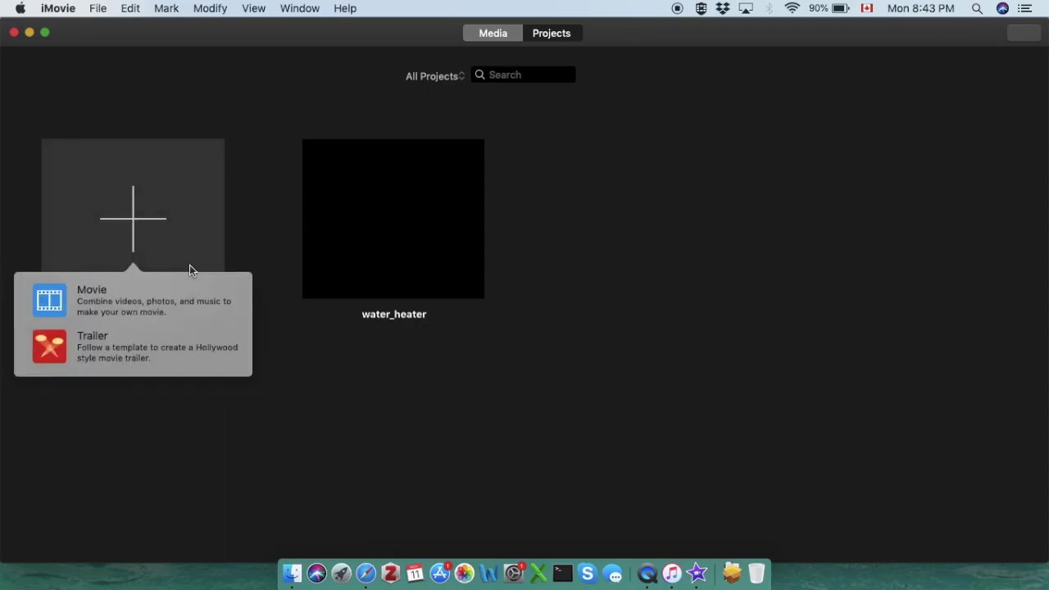
click(102, 303)
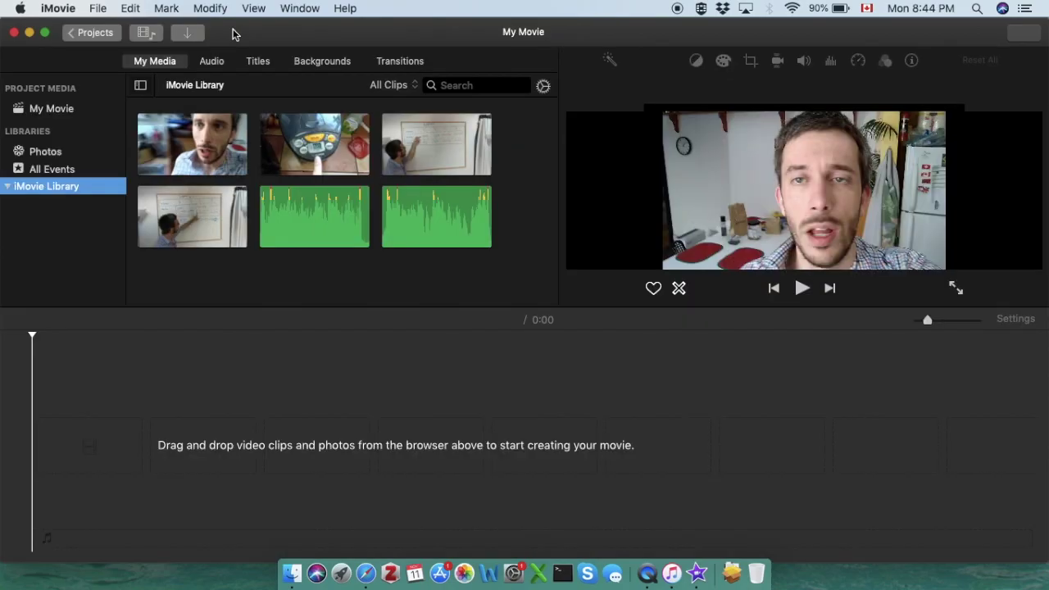
Add momentum.mp4 from the desktop to the movie timeline and place Momentum.mp3 beneath it, starting at the beginning.
drag(232, 33, 337, 33)
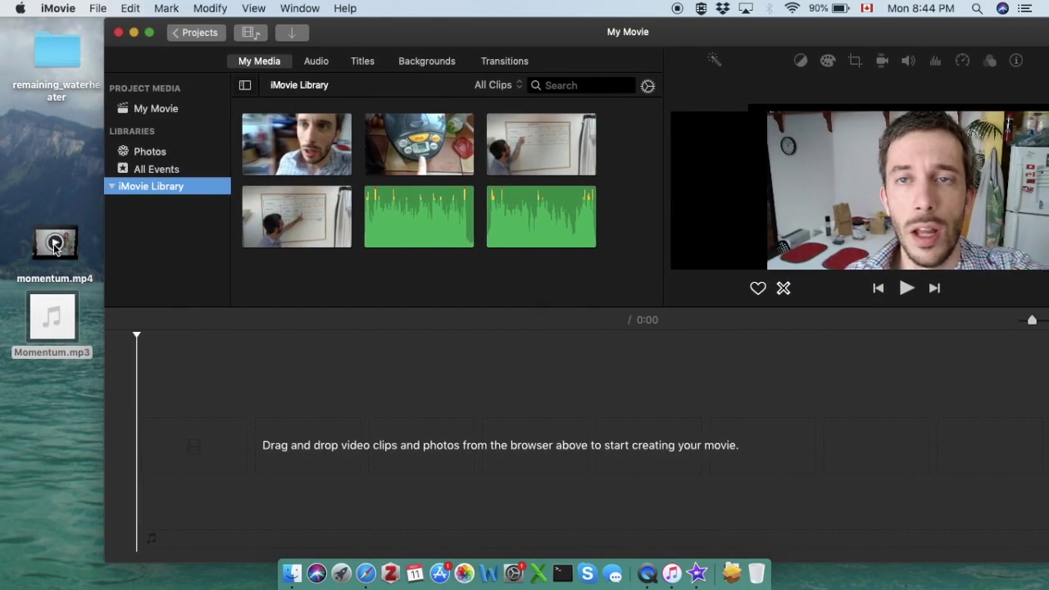
drag(58, 242, 174, 405)
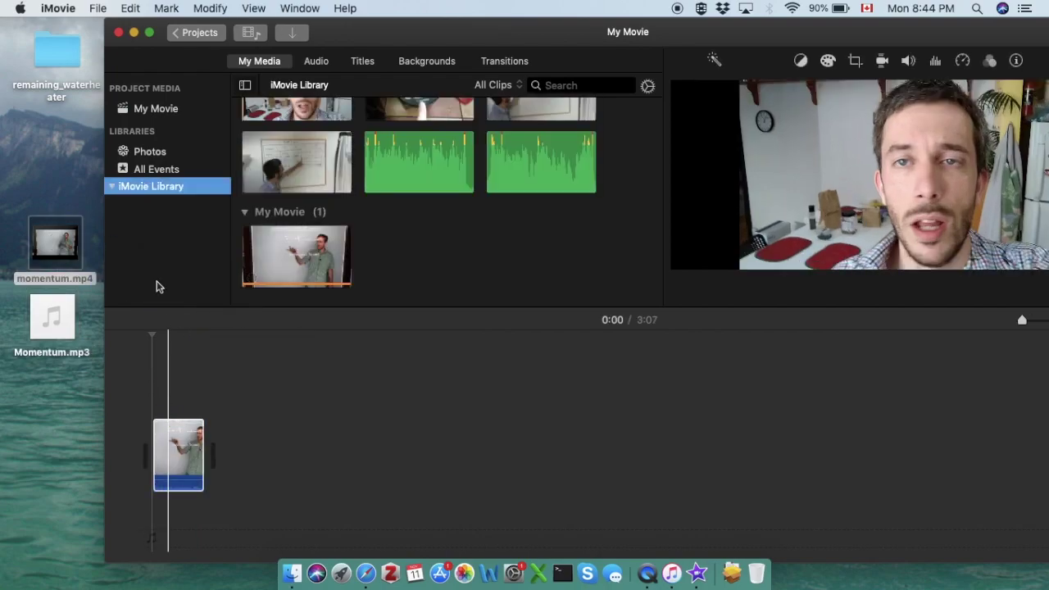
drag(52, 315, 158, 534)
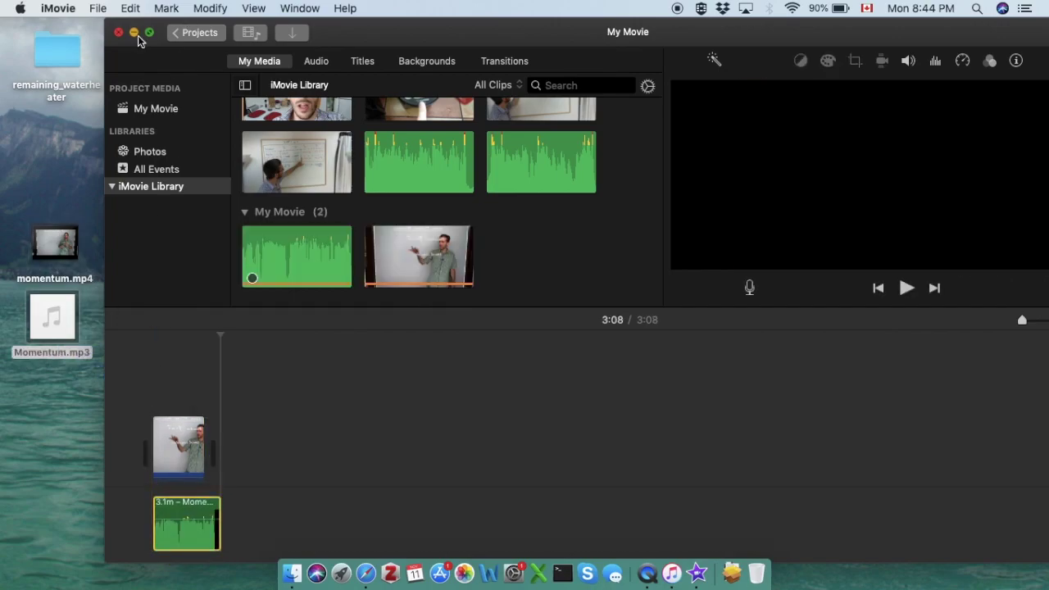
click(150, 33)
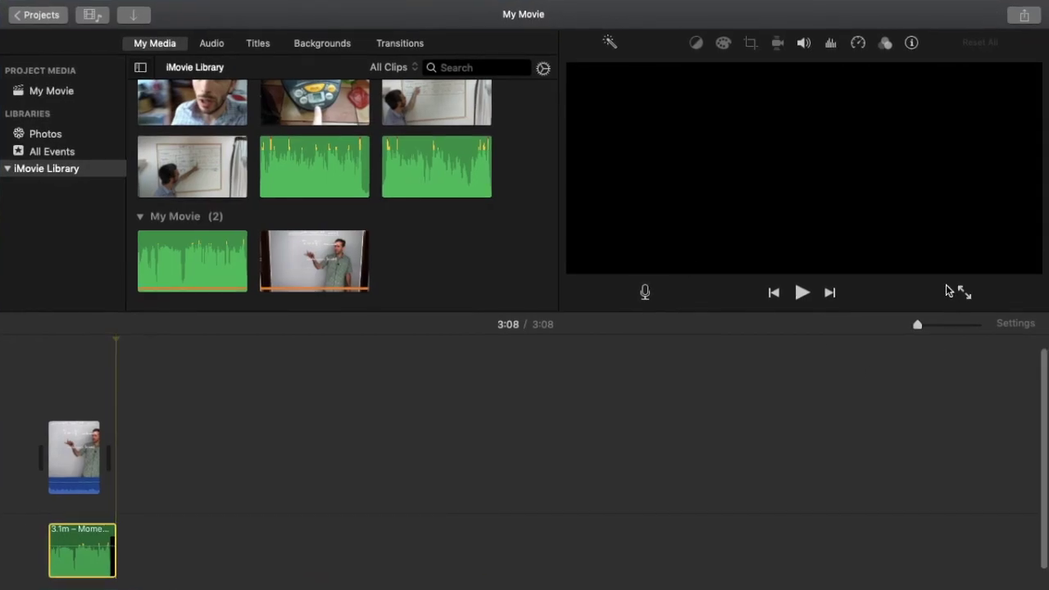
Play the movie from the beginning with the timeline enlarged and examine where the usable speech starts in the video's sound.
drag(926, 327, 959, 329)
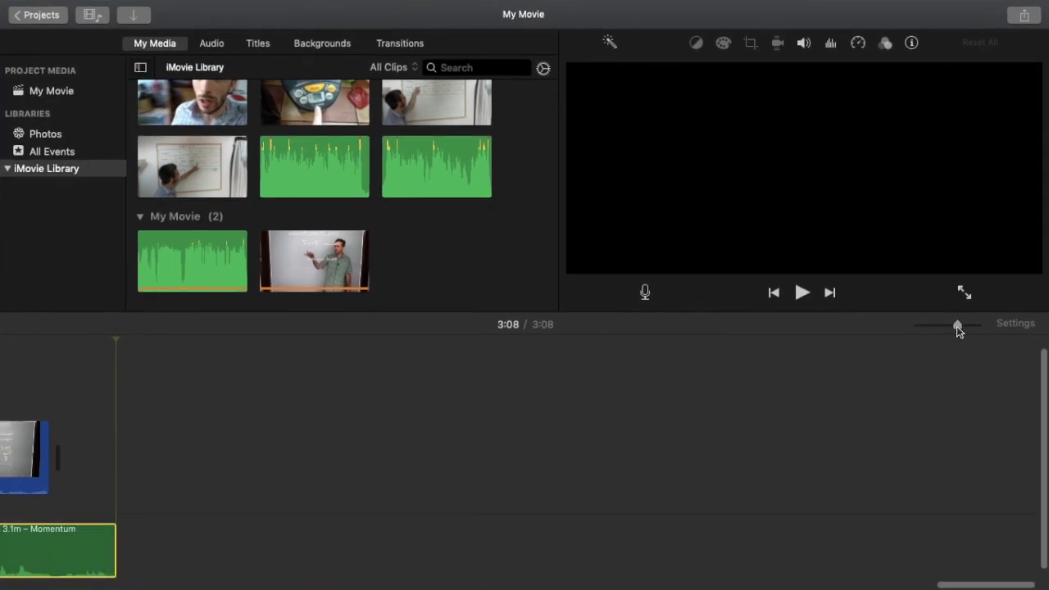
scroll(459, 478, left, 20)
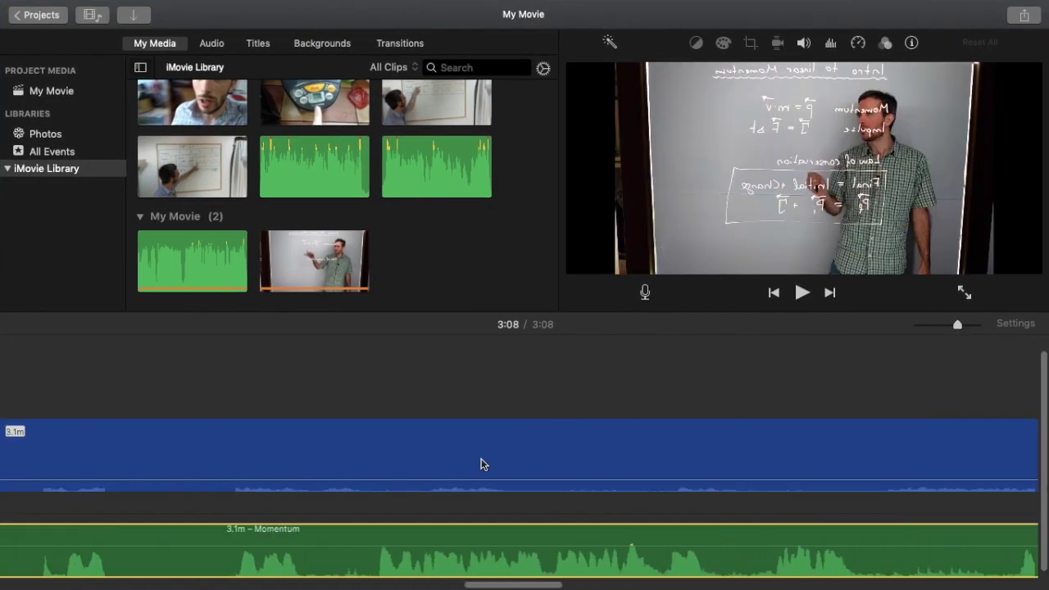
scroll(482, 465, left, 10)
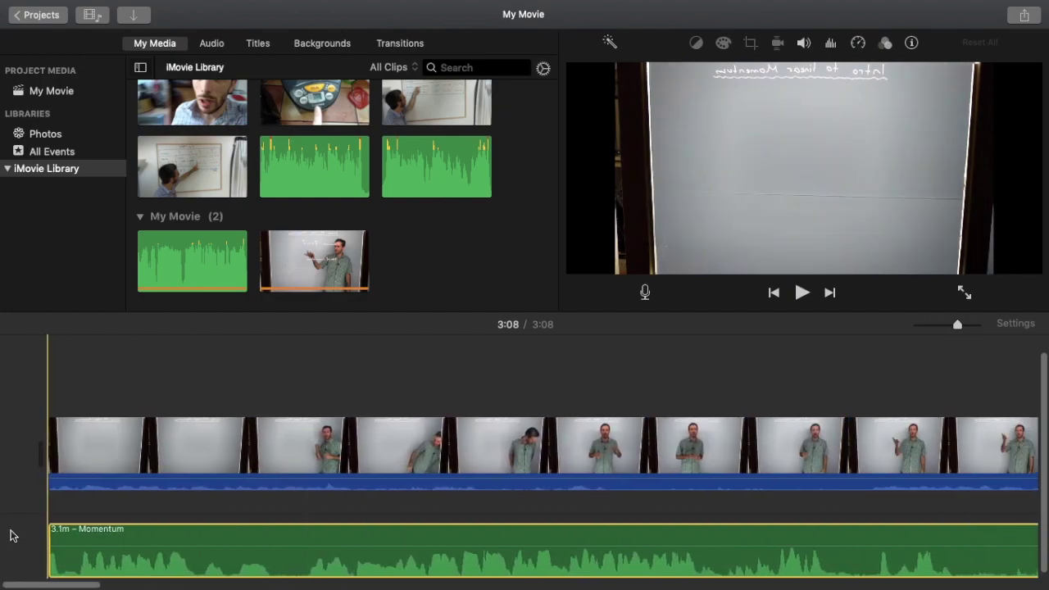
click(24, 513)
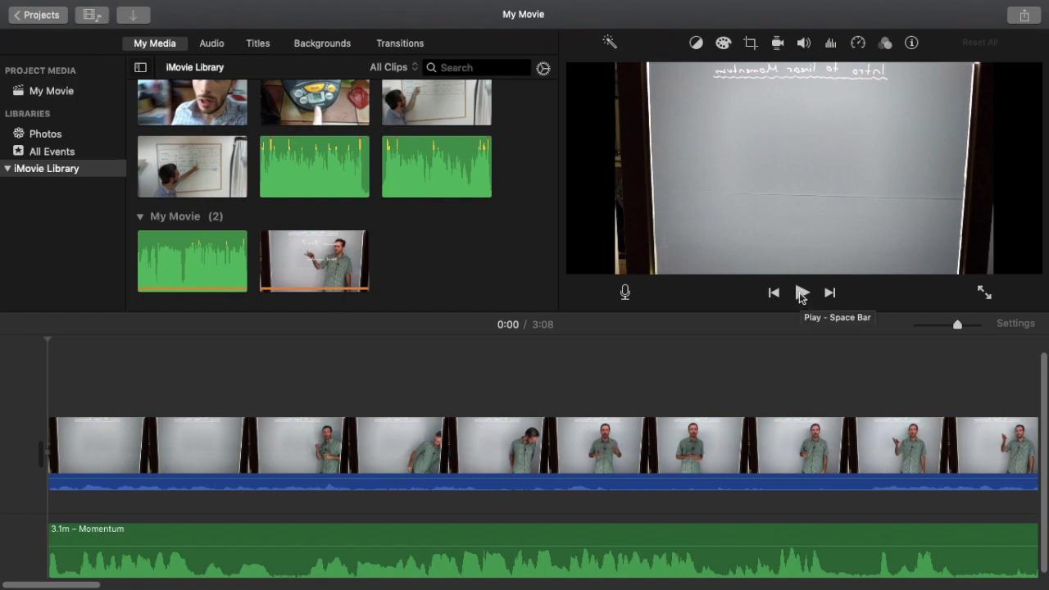
click(801, 294)
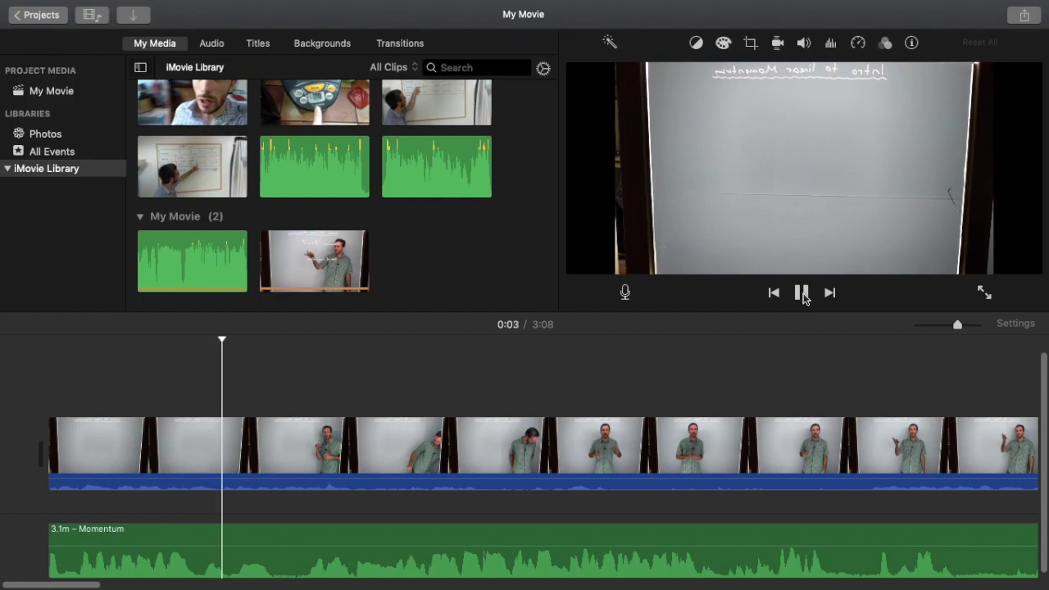
scroll(728, 401, right, 3)
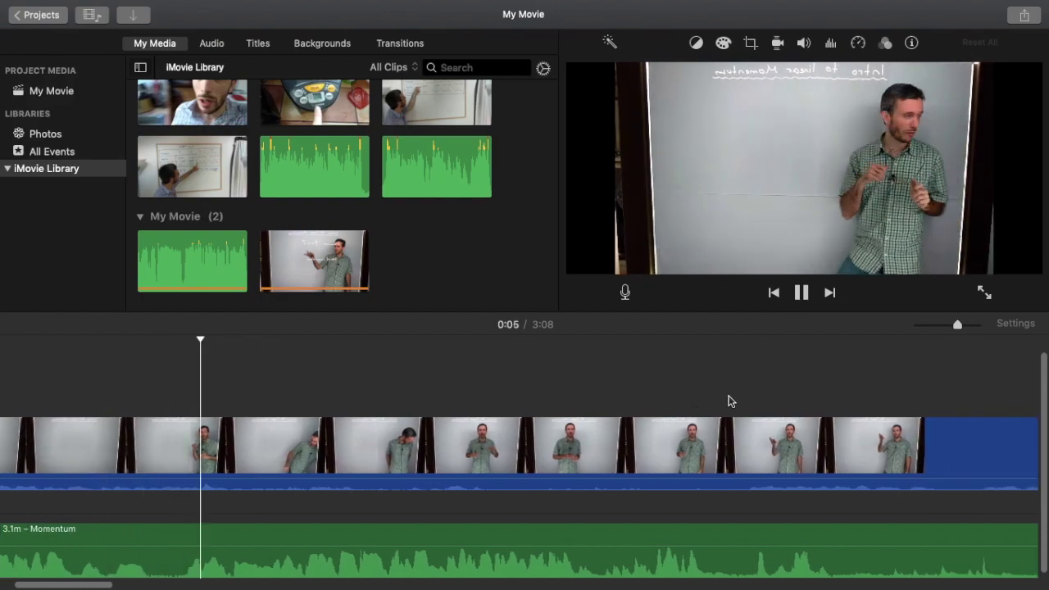
scroll(728, 401, right, 4)
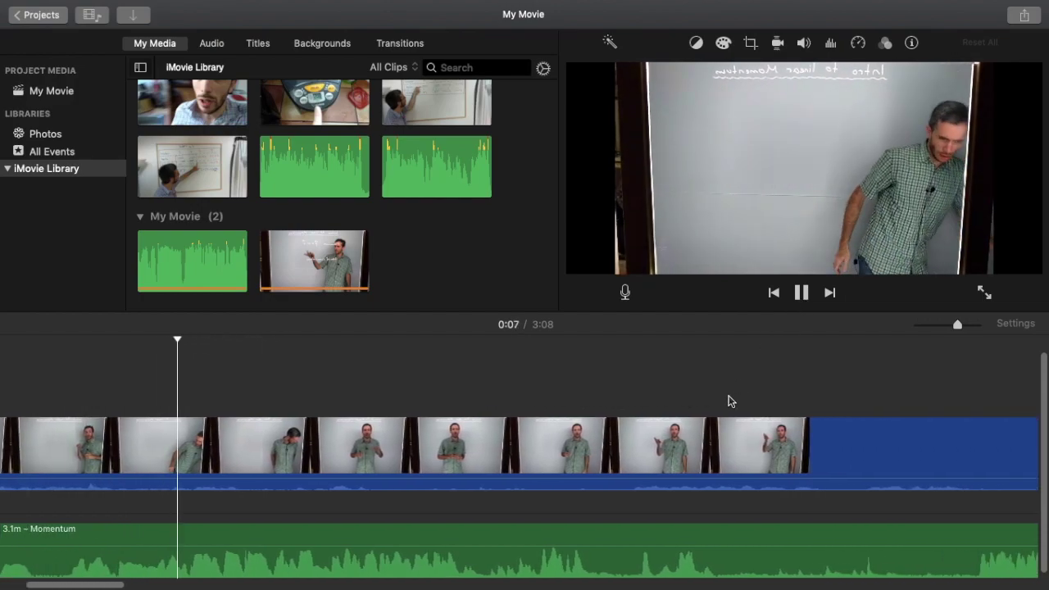
scroll(728, 401, right, 3)
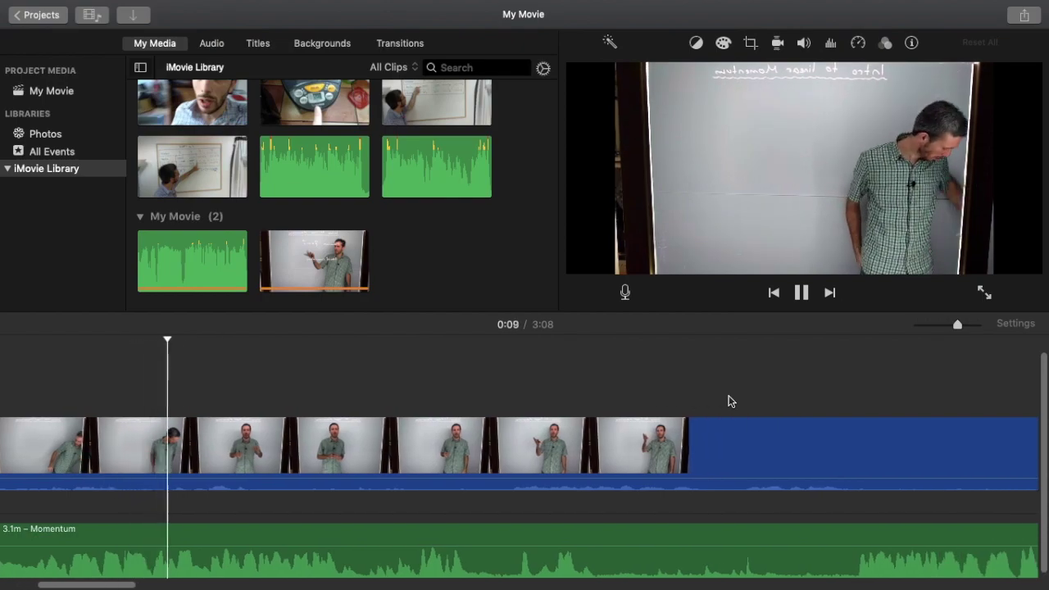
scroll(729, 401, right, 1)
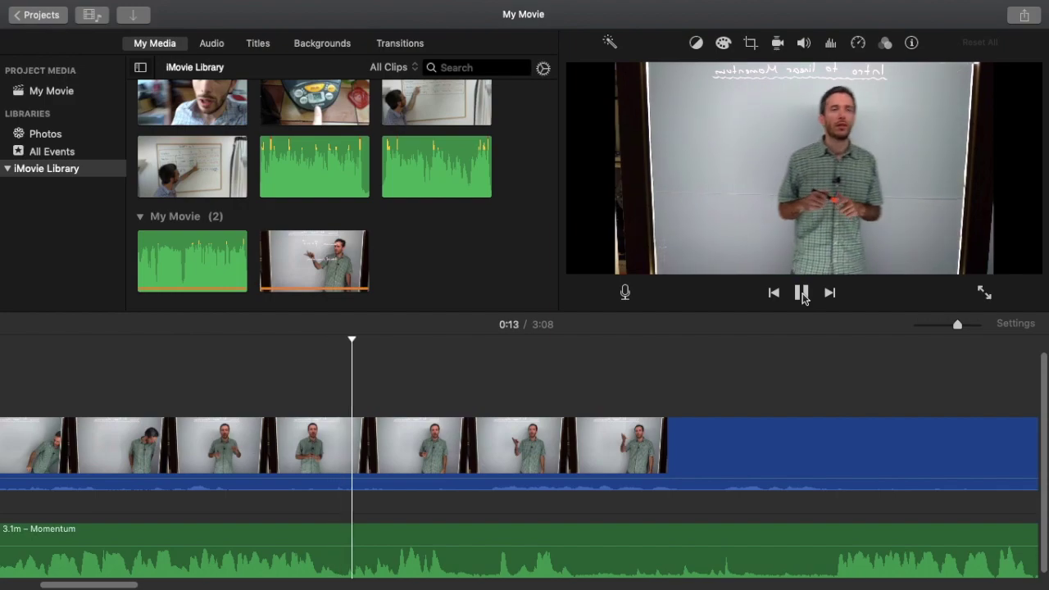
scroll(779, 382, right, 2)
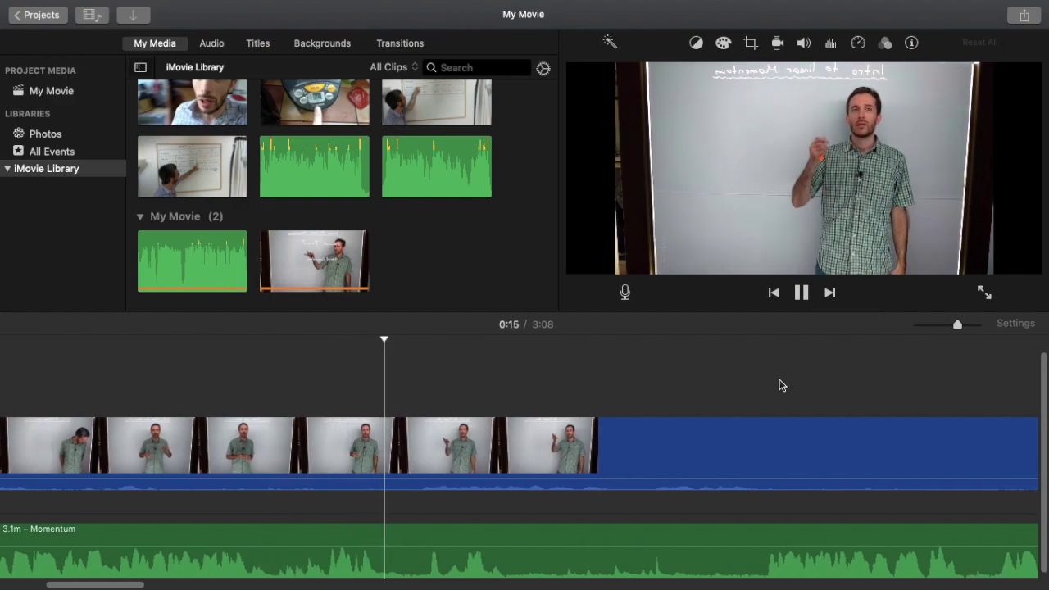
click(802, 295)
Split the video clip at about 0:15, just before the lecturer's speech starts, and delete the part before the cut.
click(403, 444)
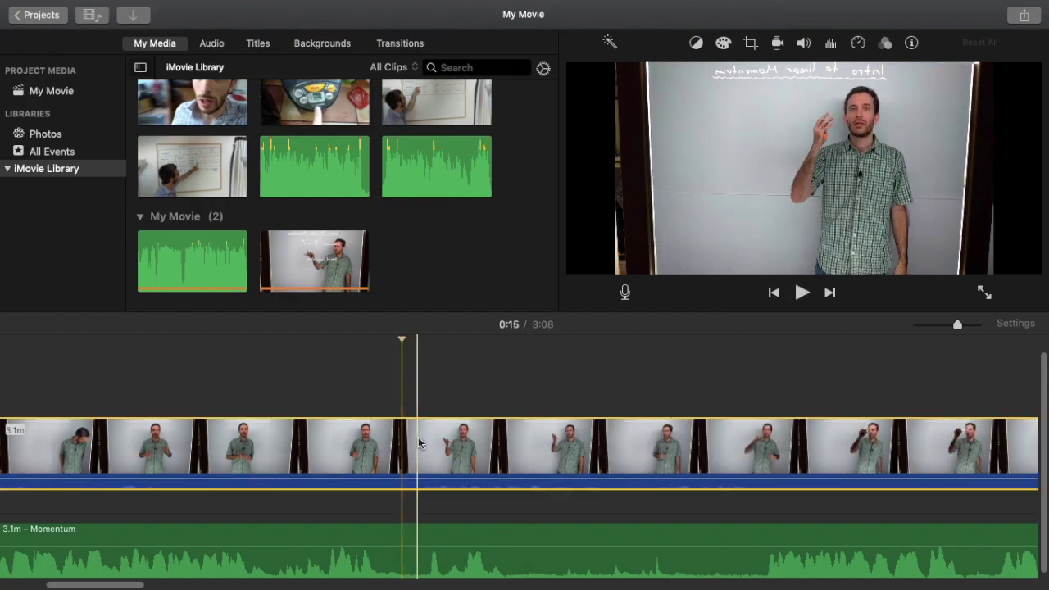
click(801, 295)
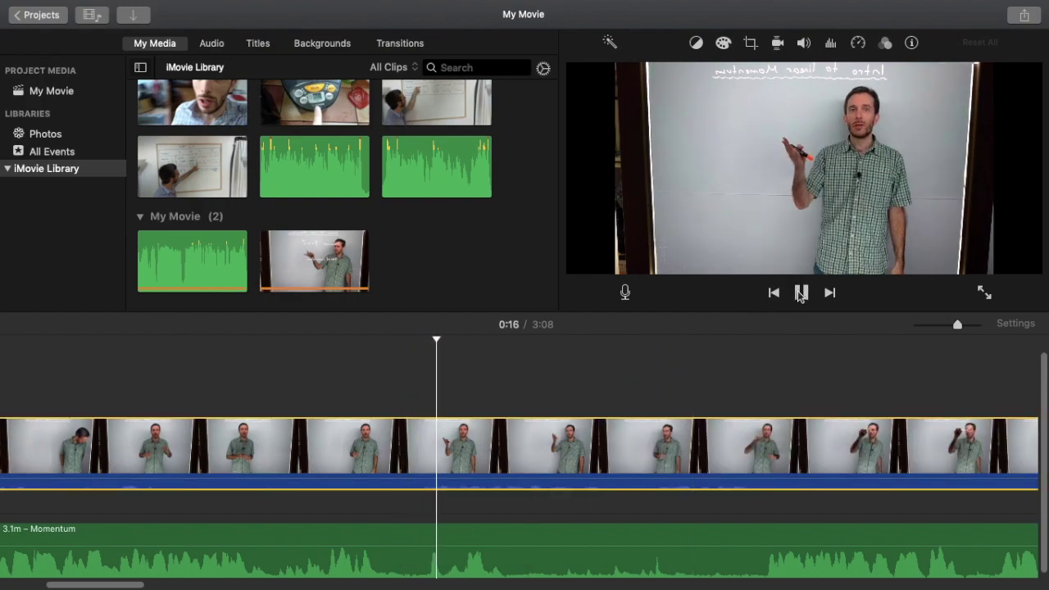
click(802, 296)
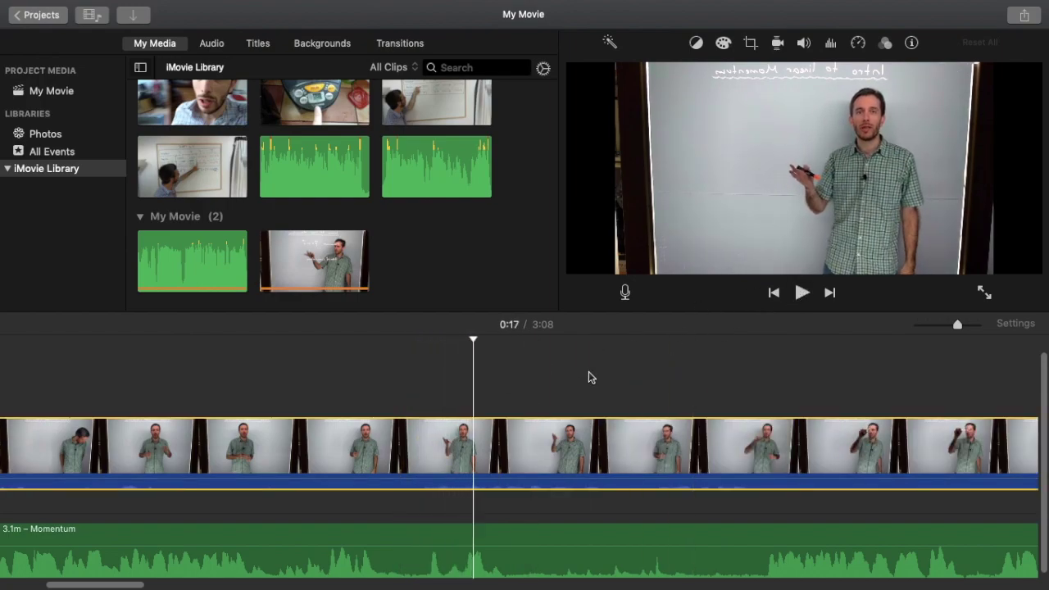
right_click(408, 465)
click(426, 441)
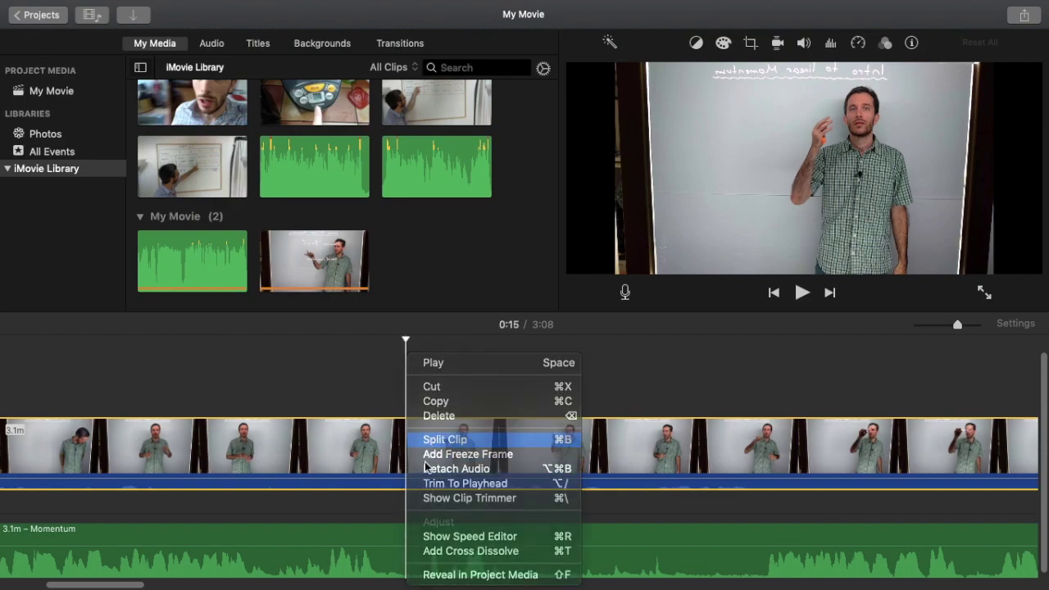
key(Delete)
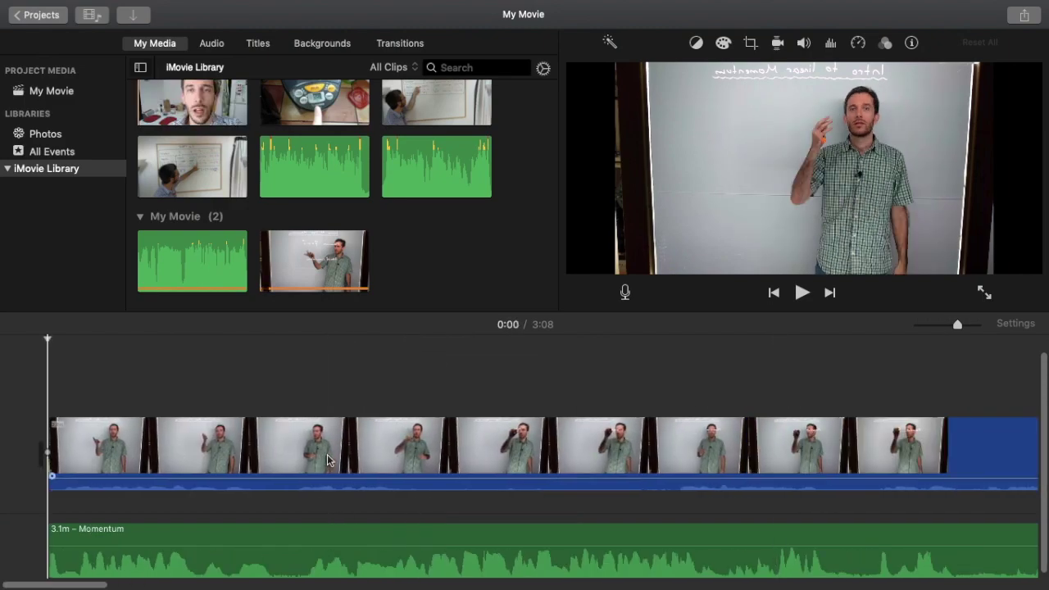
Locate the matching speech in the separate Momentum audio, split that clip at about 22.5 s and delete the part before it.
click(802, 290)
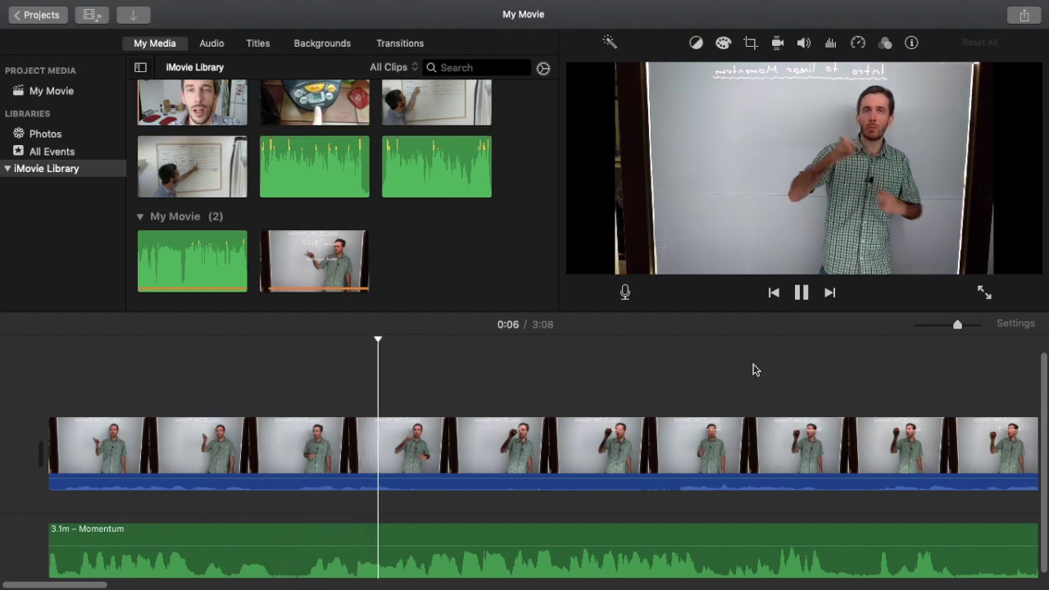
scroll(751, 368, right, 5)
scroll(753, 368, right, 3)
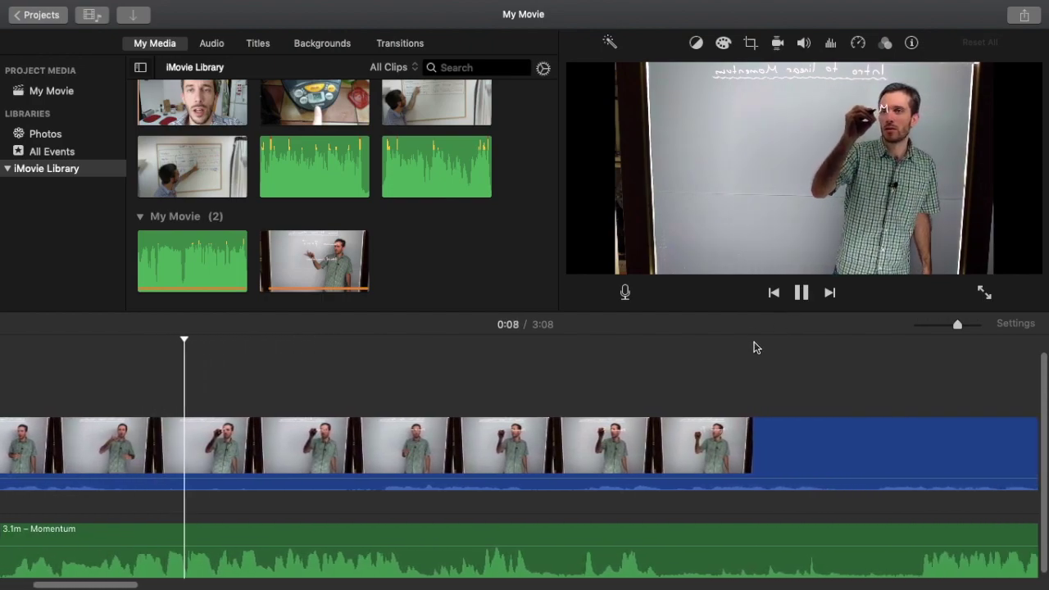
click(804, 295)
click(896, 520)
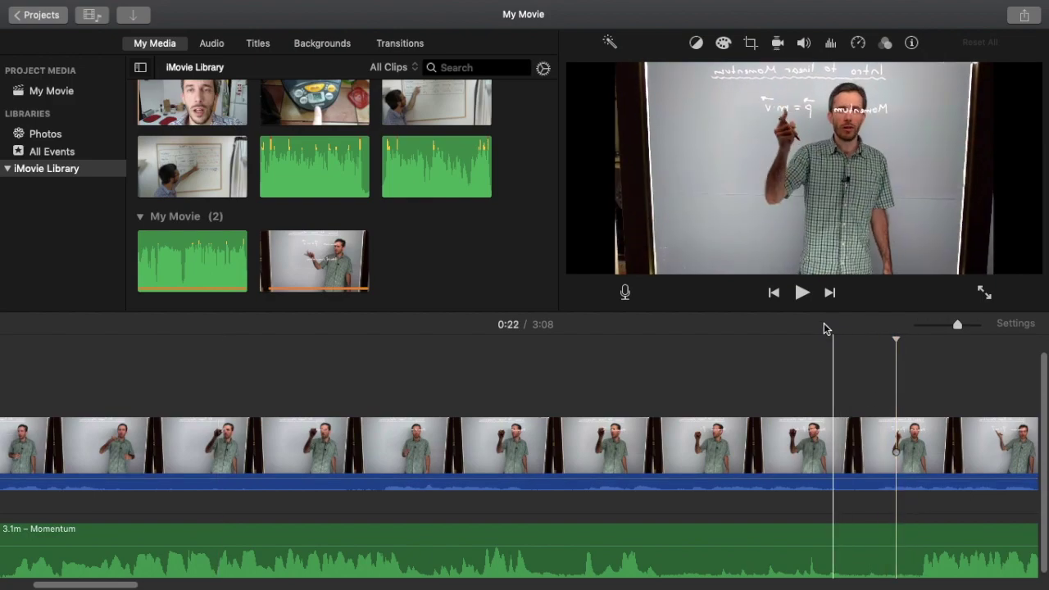
click(803, 293)
click(803, 293)
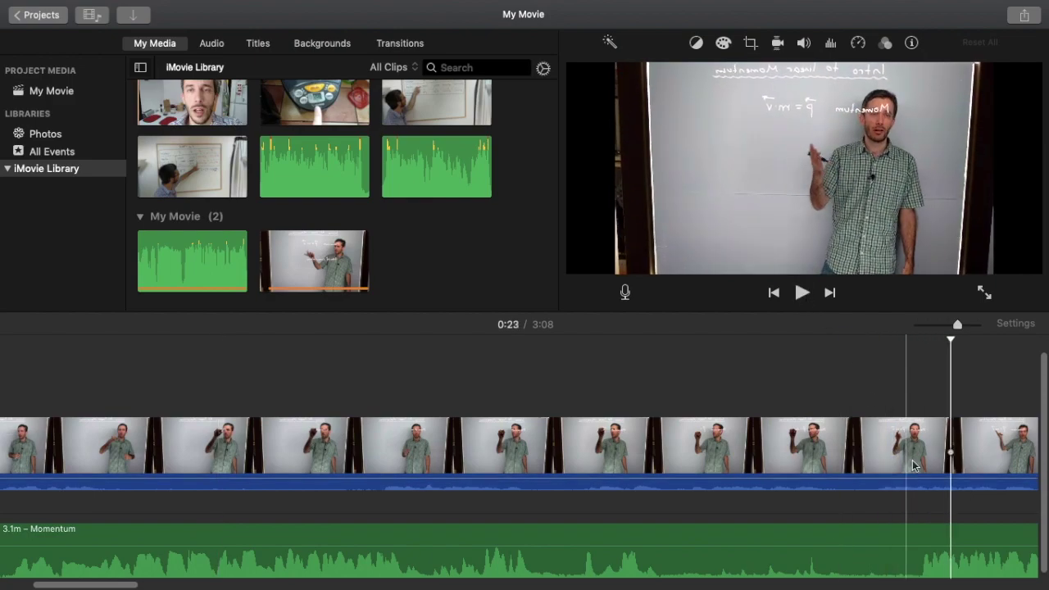
right_click(907, 558)
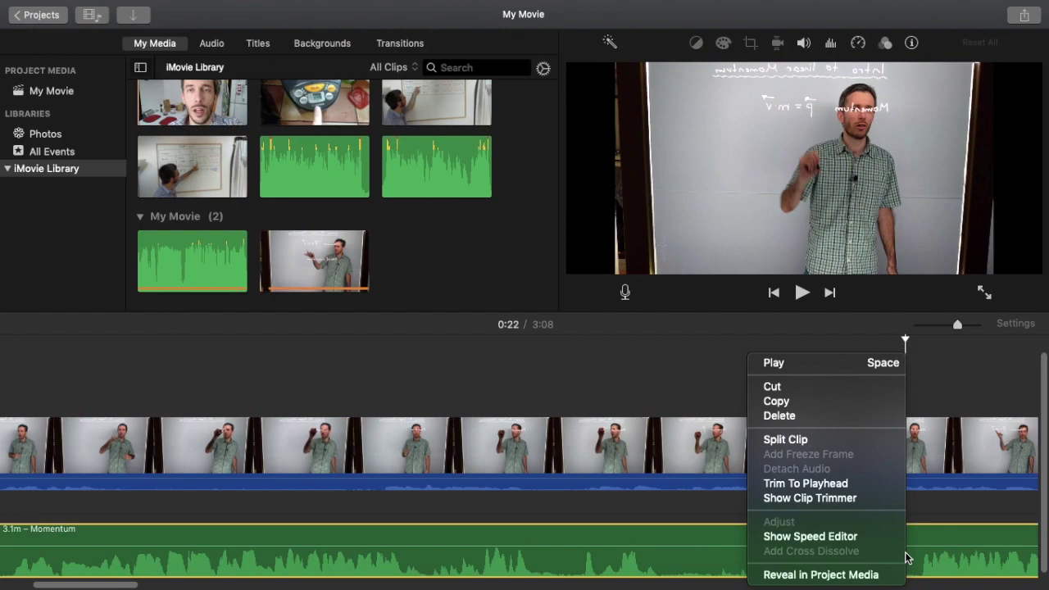
click(816, 439)
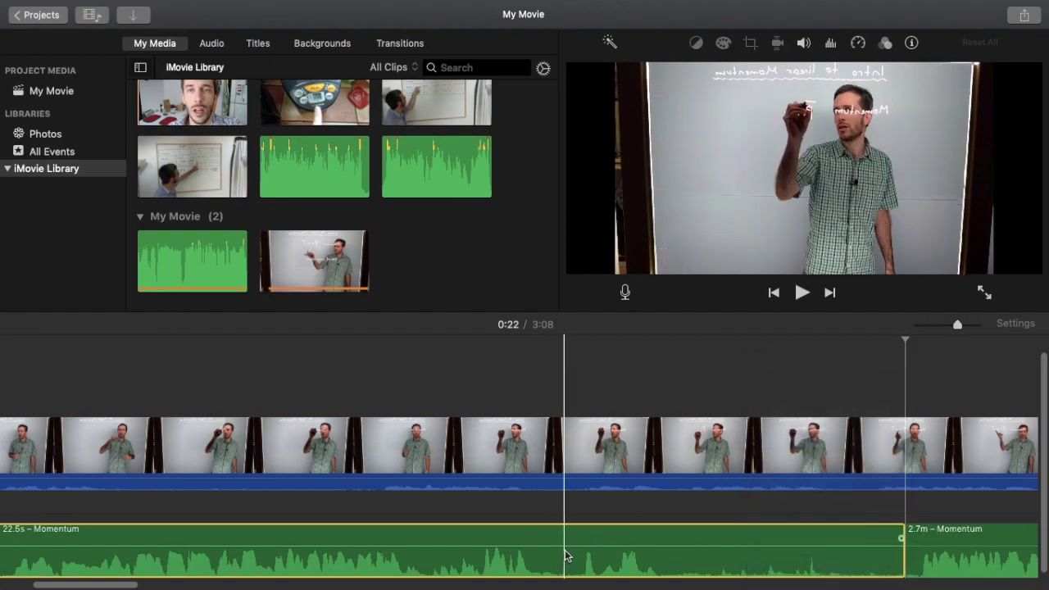
key(Delete)
Move the remaining Momentum audio clip to the very beginning of the movie, directly under the start of the video.
drag(1000, 532, 167, 512)
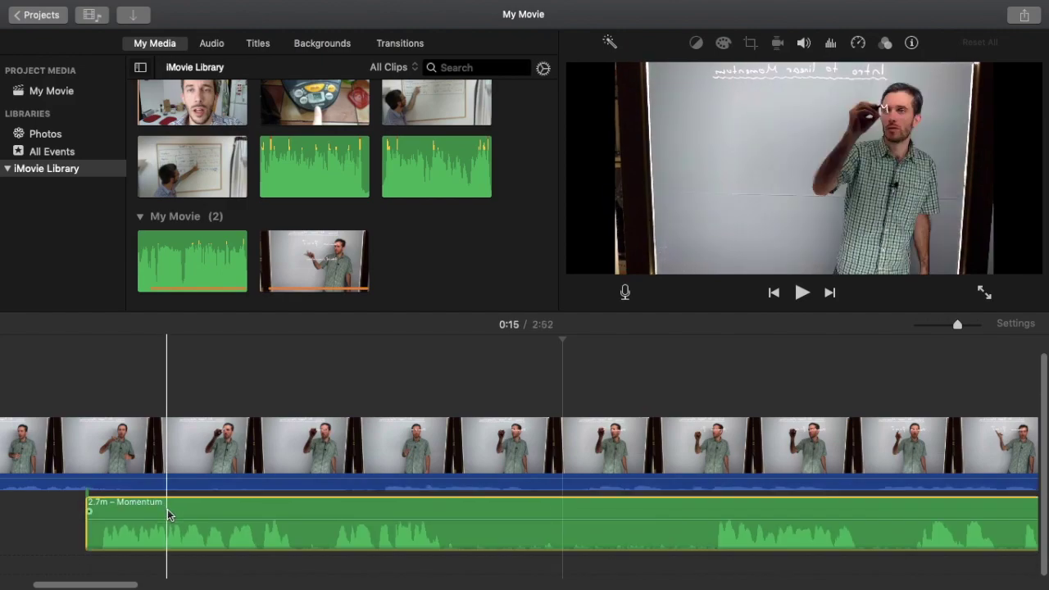
scroll(167, 509, left, 6)
drag(463, 515, 126, 515)
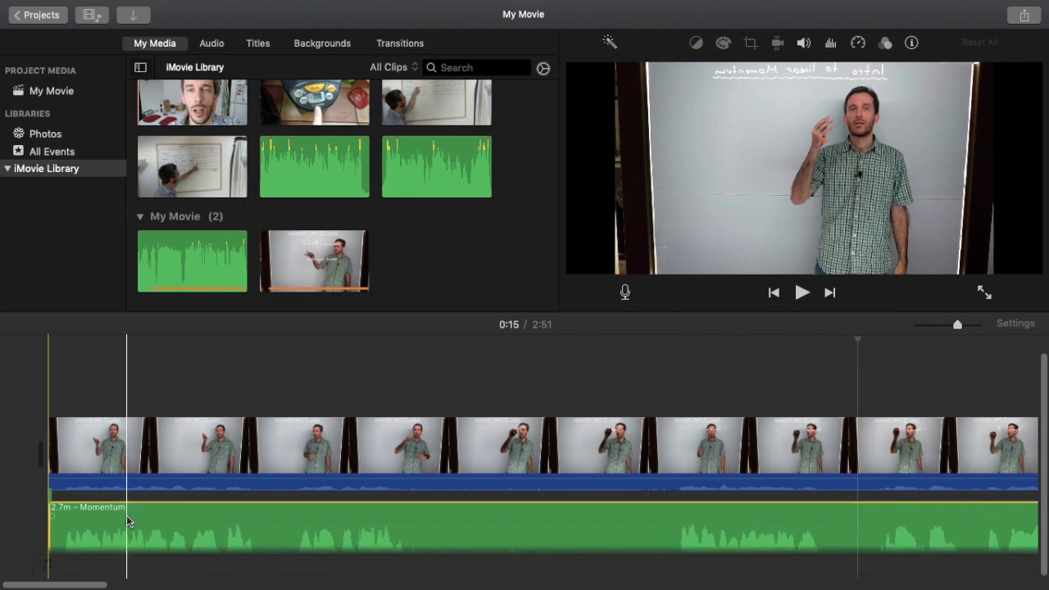
Enlarge the timeline and play the movie from the beginning to check the separate audio against the video.
drag(958, 324, 969, 326)
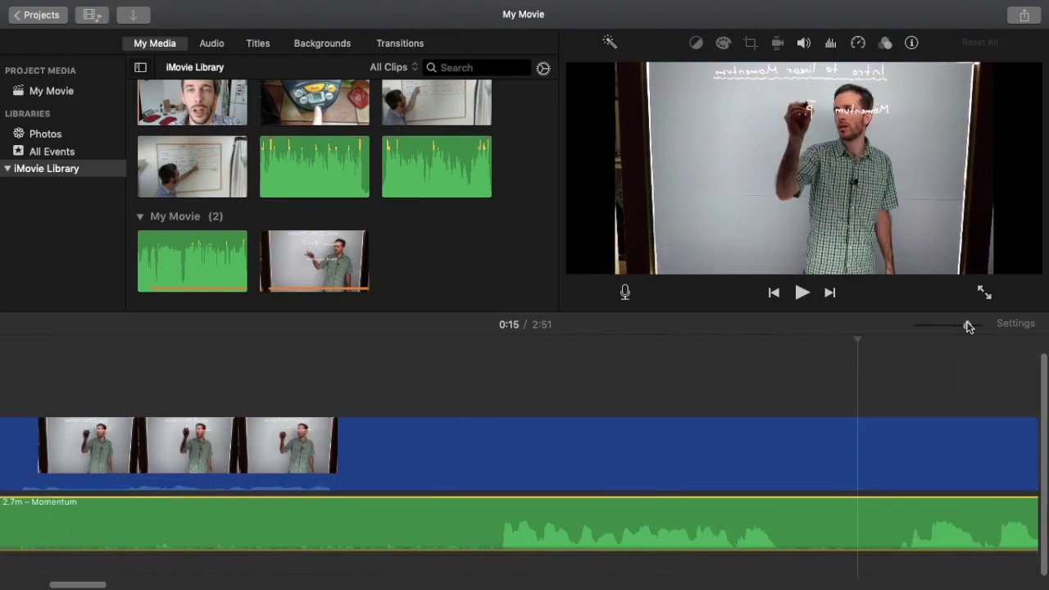
scroll(282, 525, left, 5)
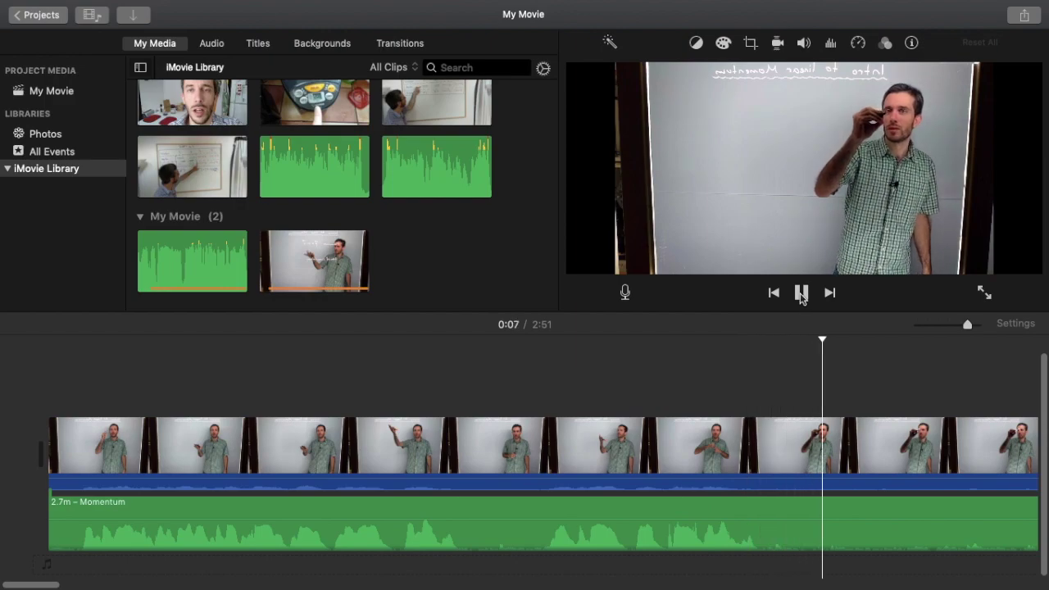
click(802, 297)
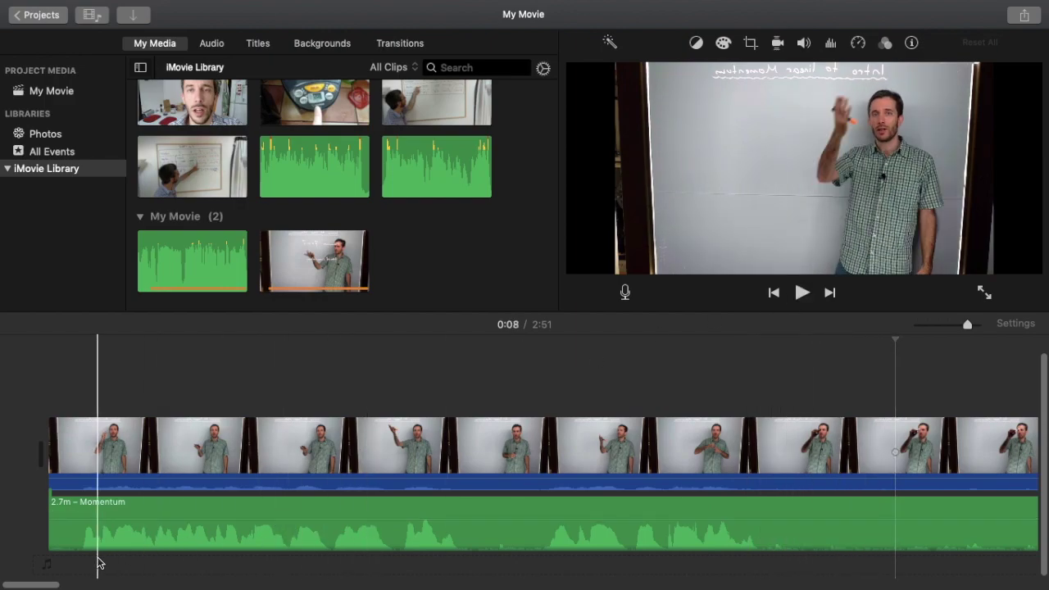
Split the video and the Momentum audio just before the first words, about 0.3 s in, and delete the opening pieces.
click(76, 479)
right_click(76, 480)
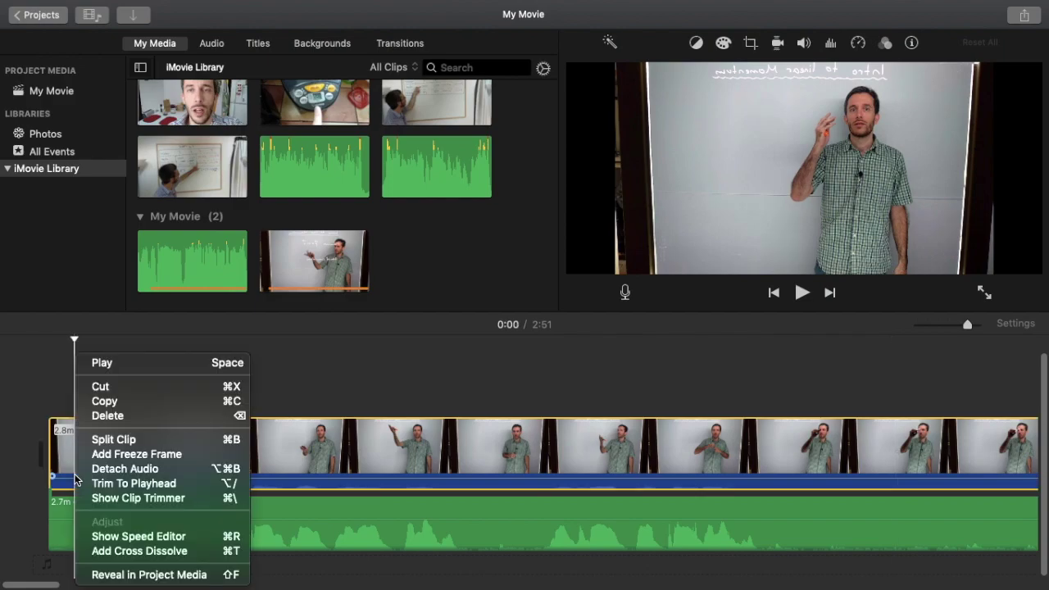
click(114, 440)
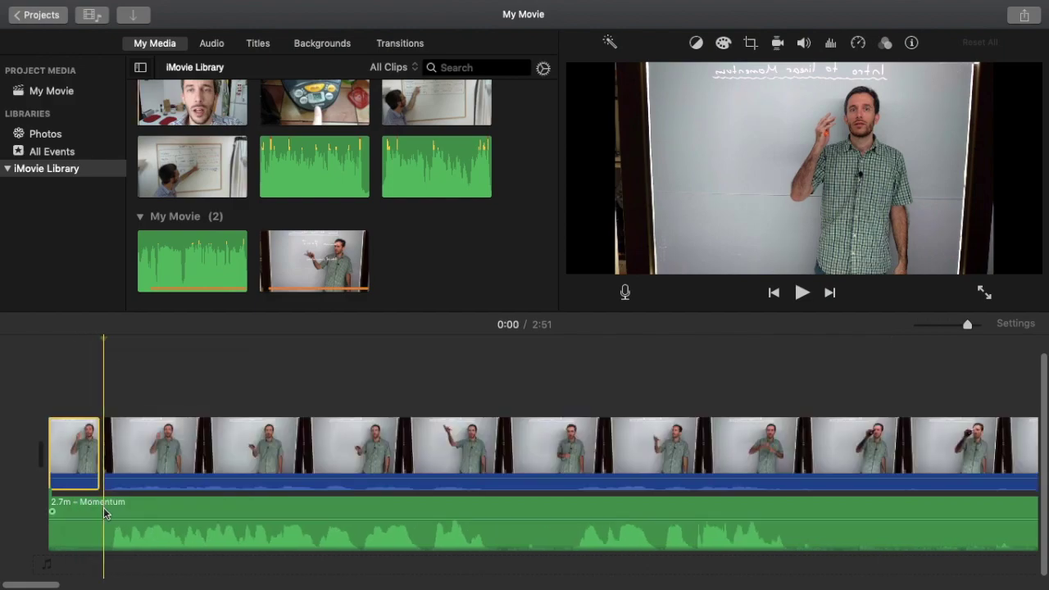
right_click(104, 513)
click(131, 440)
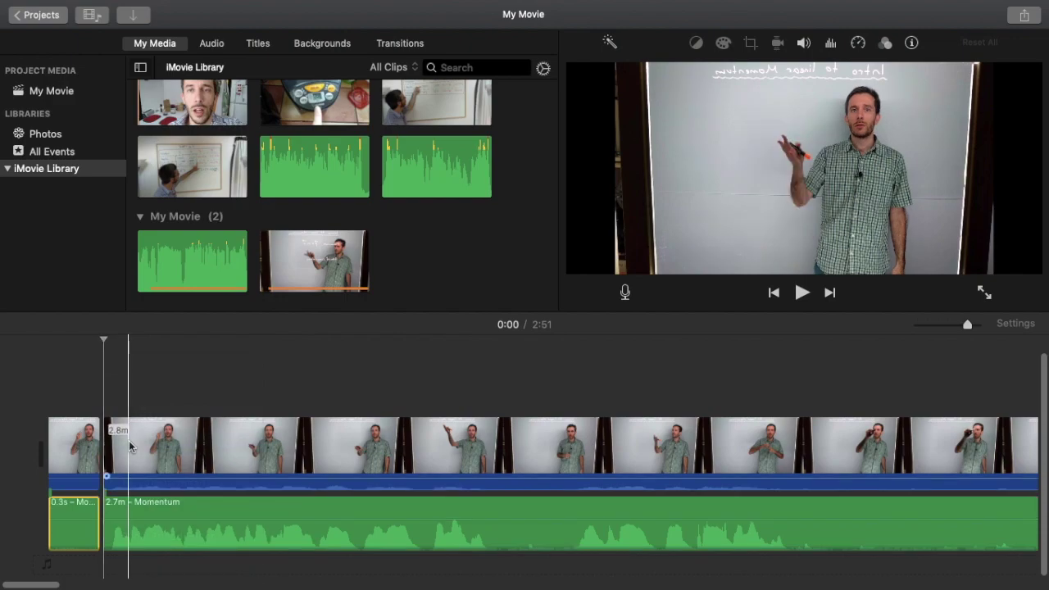
click(84, 463)
key(Delete)
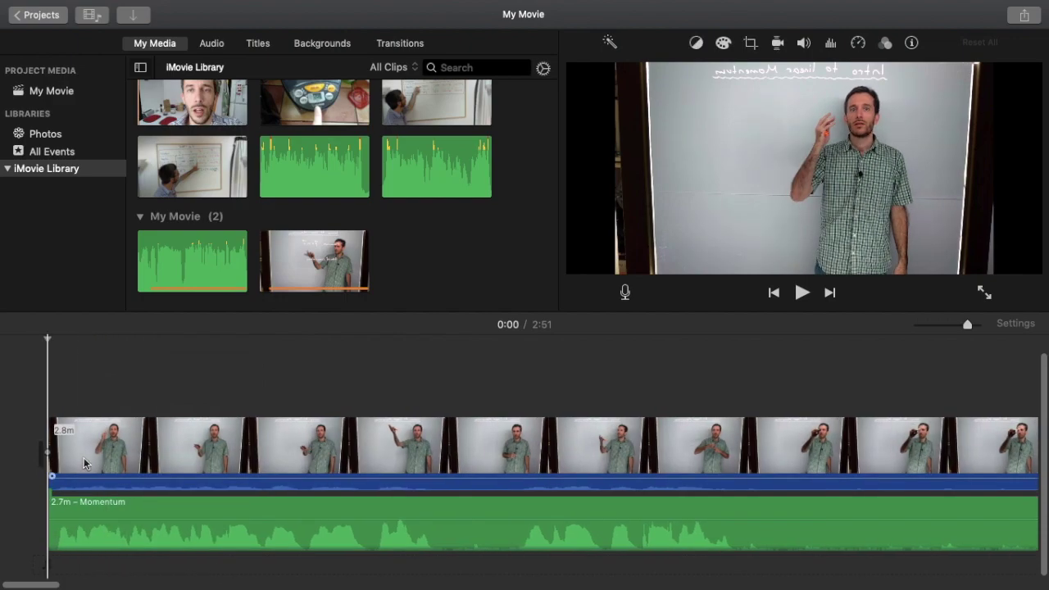
Detach the video clip's own sound, delete that detached track, and play the start with only the Momentum audio.
click(101, 449)
right_click(103, 451)
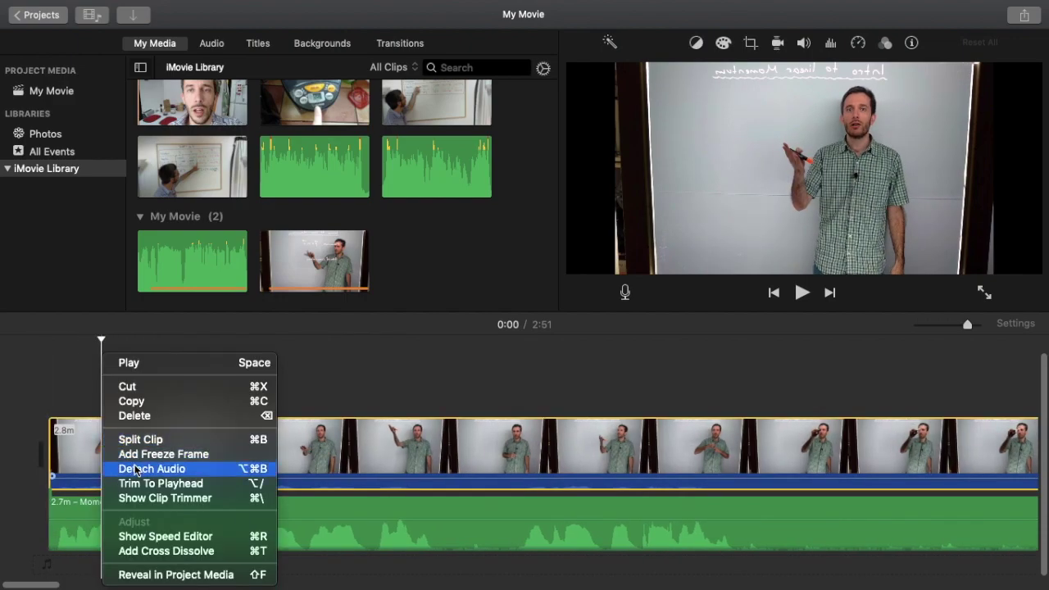
click(131, 468)
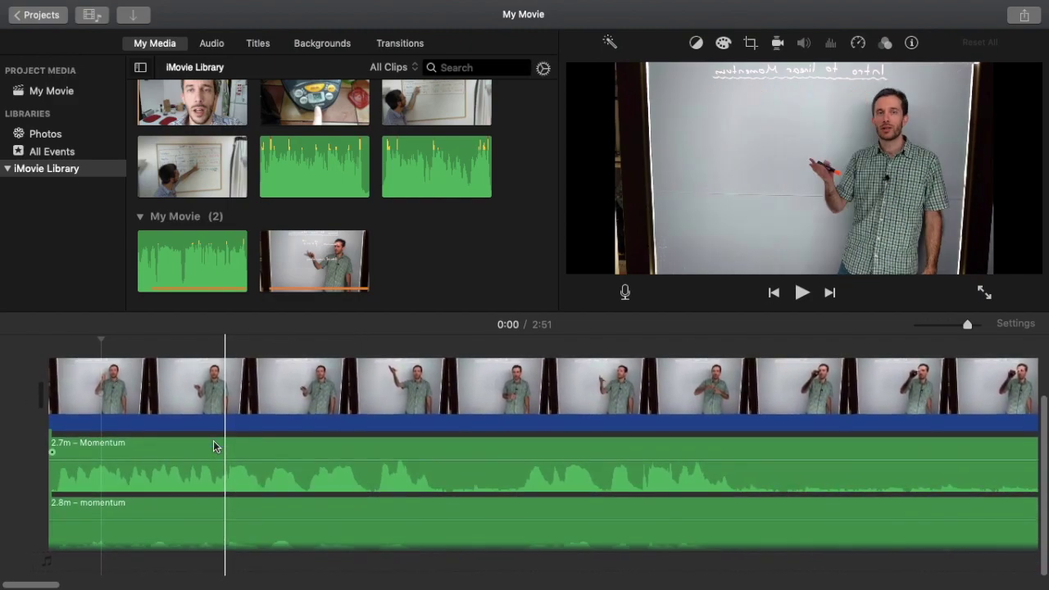
key(super+z)
key(super+shift+z)
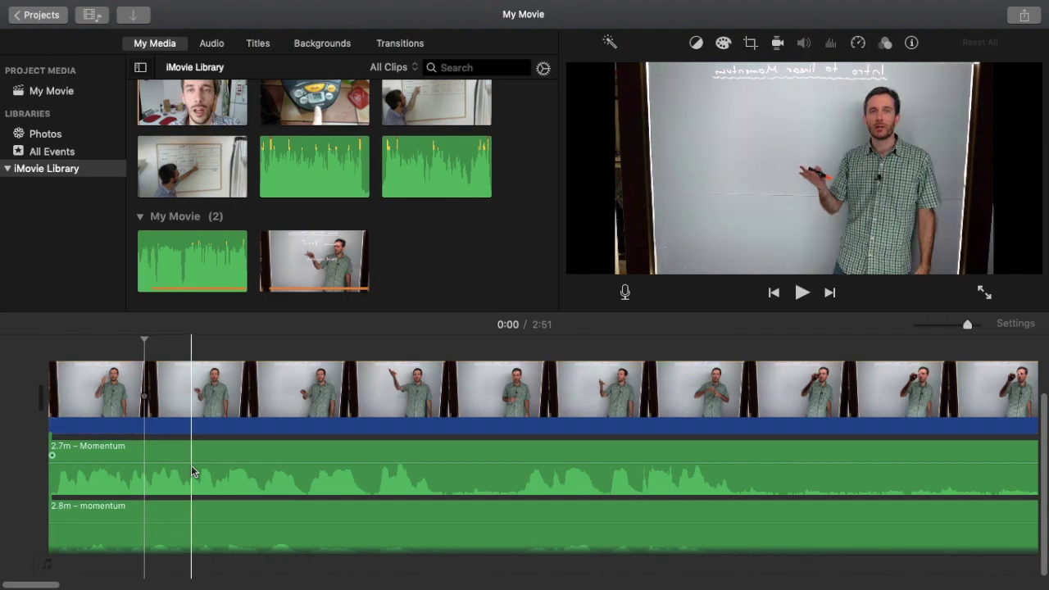
click(125, 508)
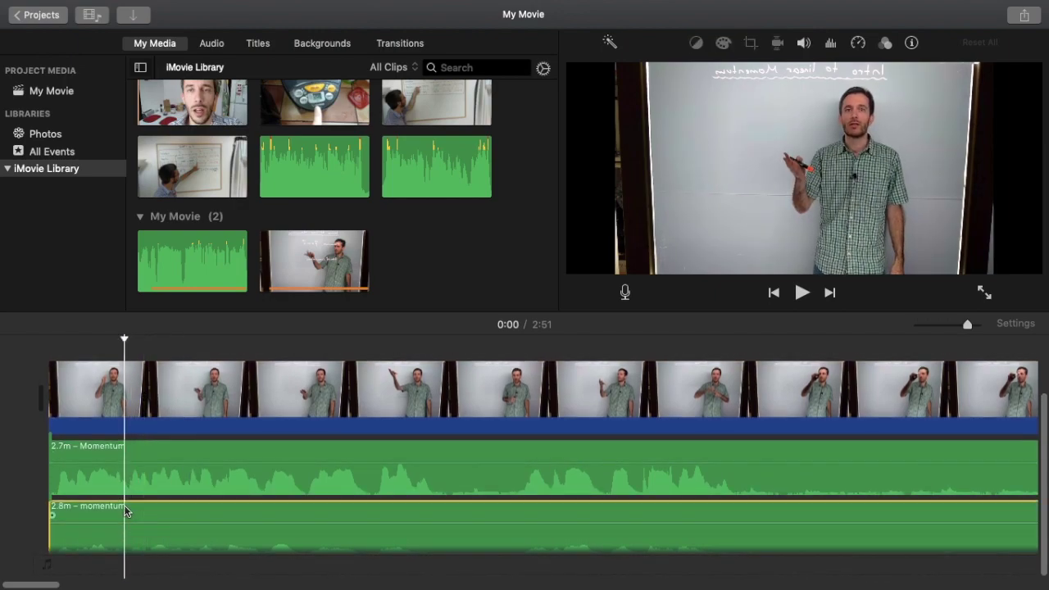
key(Delete)
click(5, 448)
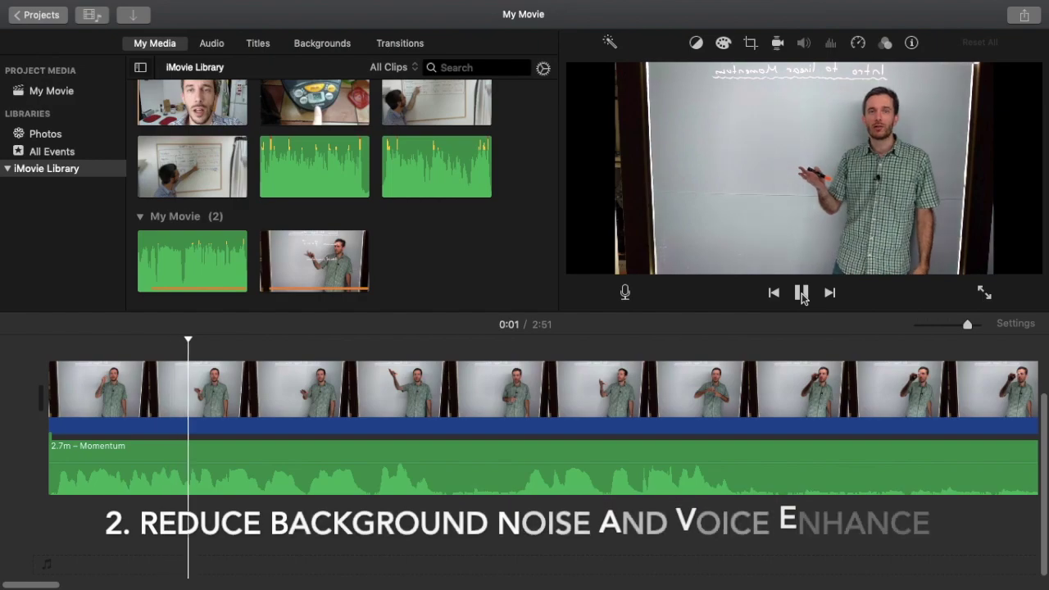
click(803, 293)
Reduce the Momentum audio's background noise at 50%, set its equalizer to Voice Enhance, and play the movie from the beginning.
click(118, 467)
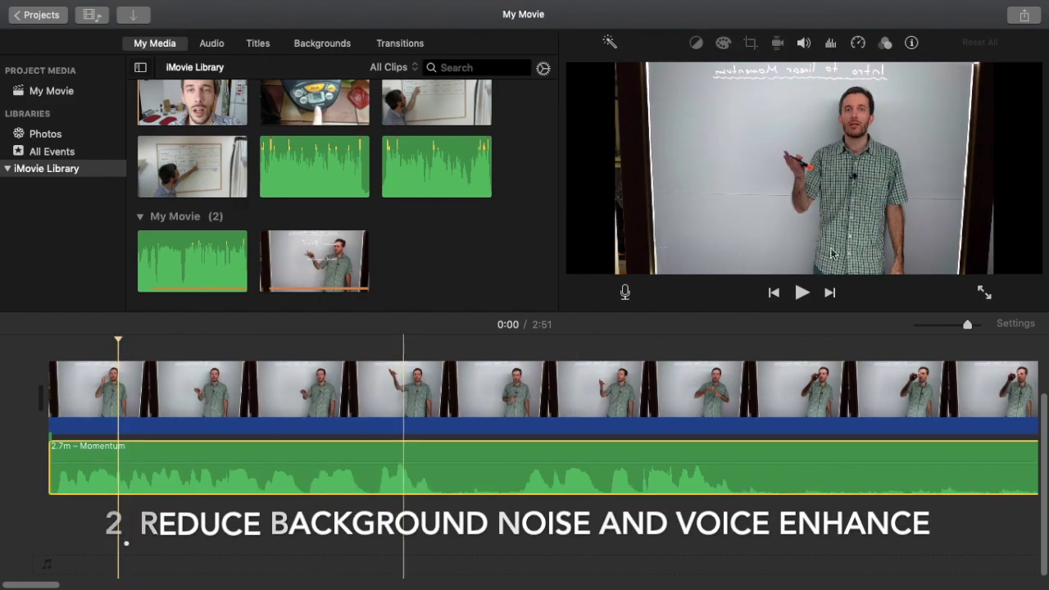
click(828, 48)
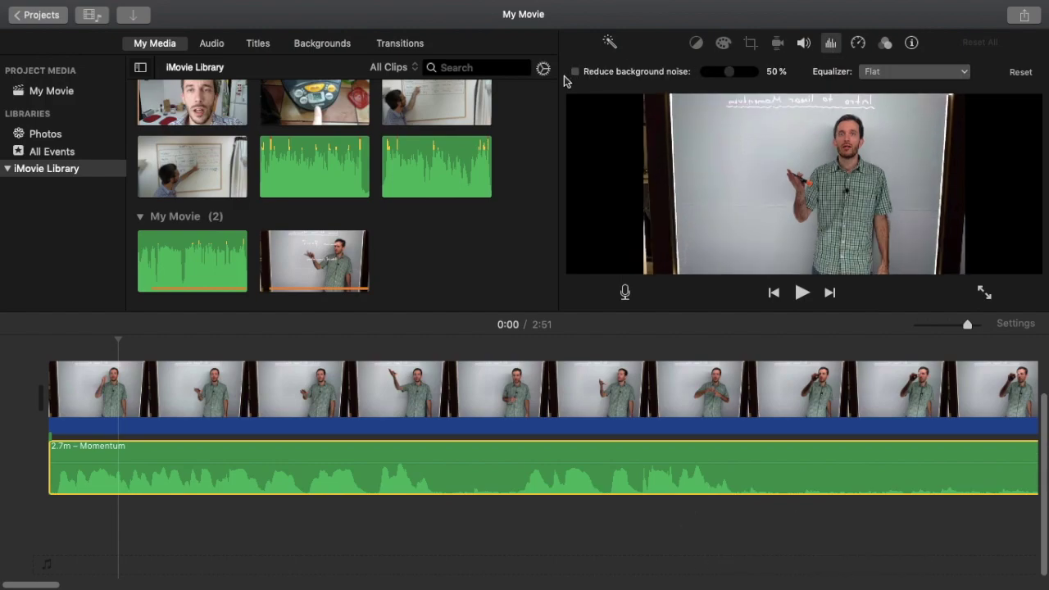
click(916, 74)
click(902, 101)
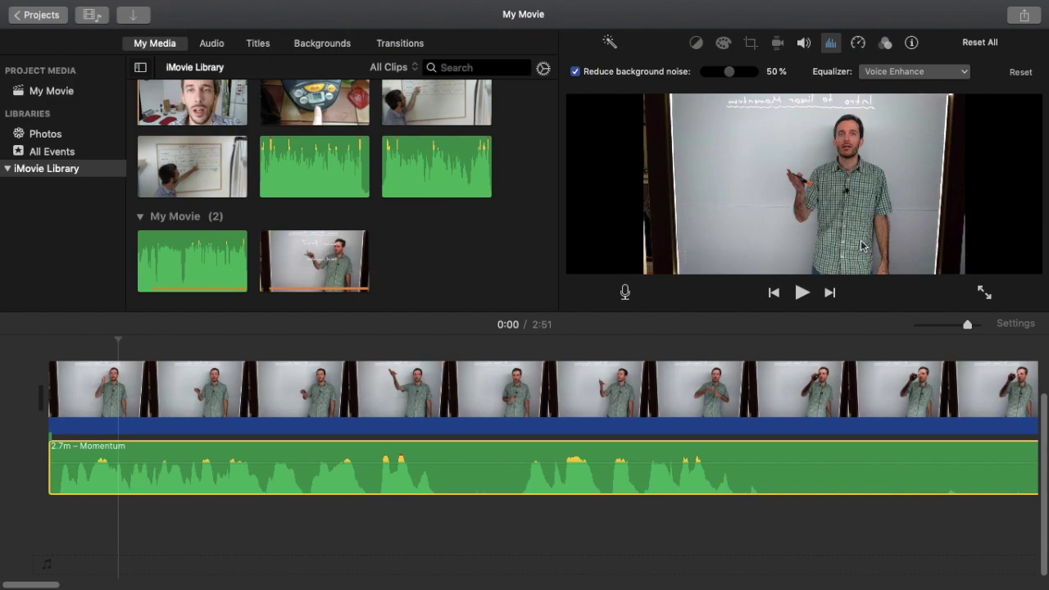
click(9, 422)
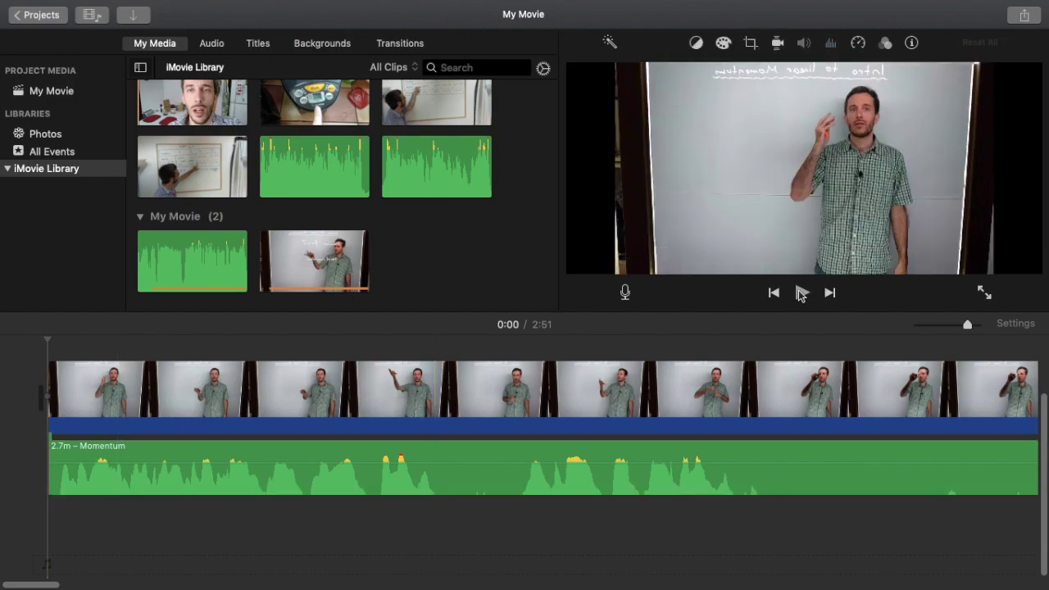
click(802, 293)
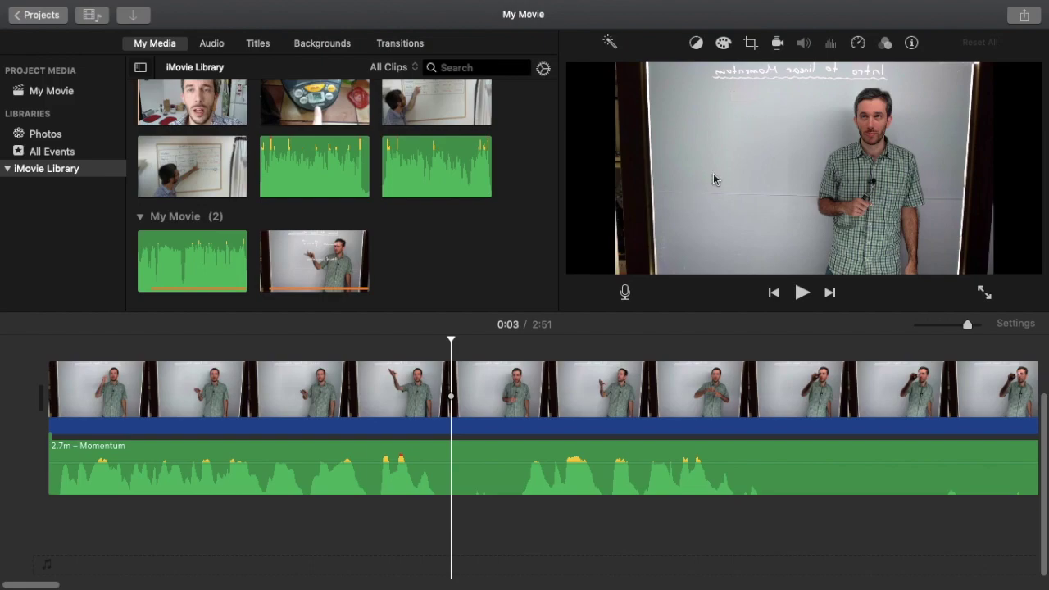
Apply the Flipped clip filter to the video so the whiteboard writing reads correctly, and play a short part.
click(508, 408)
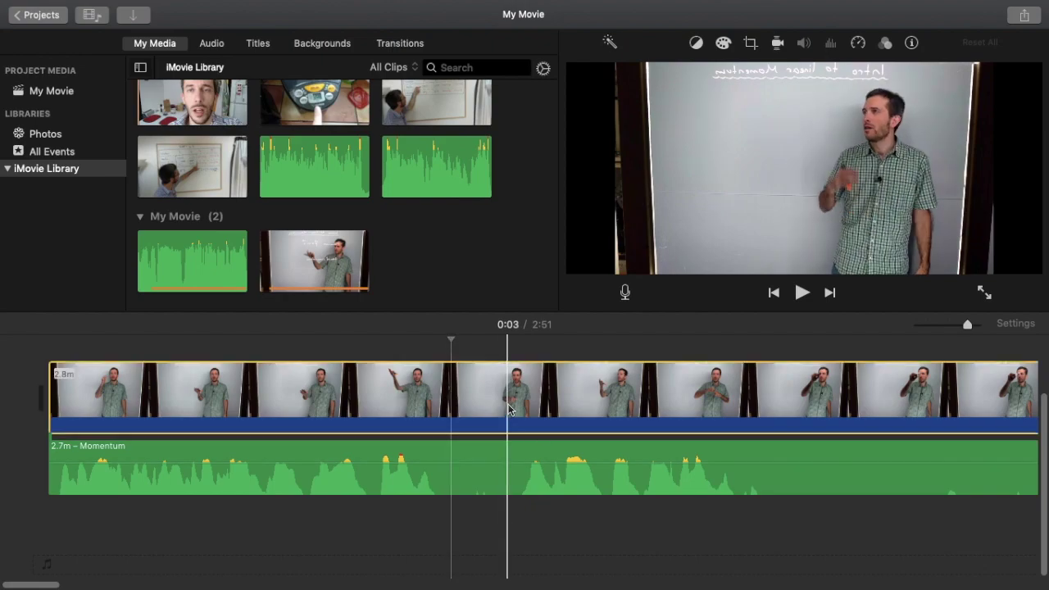
click(886, 44)
click(737, 75)
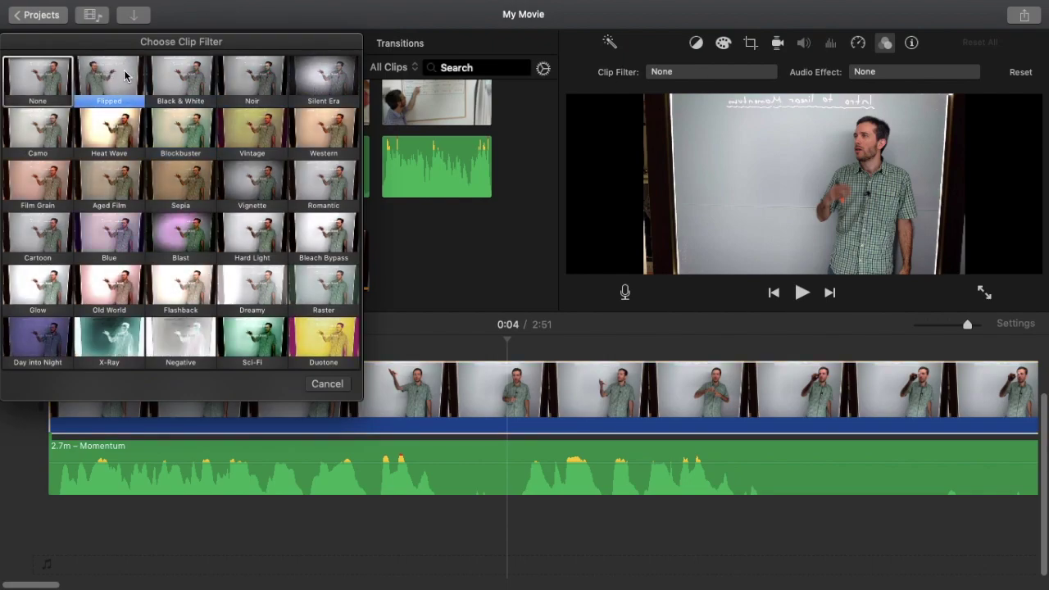
click(126, 75)
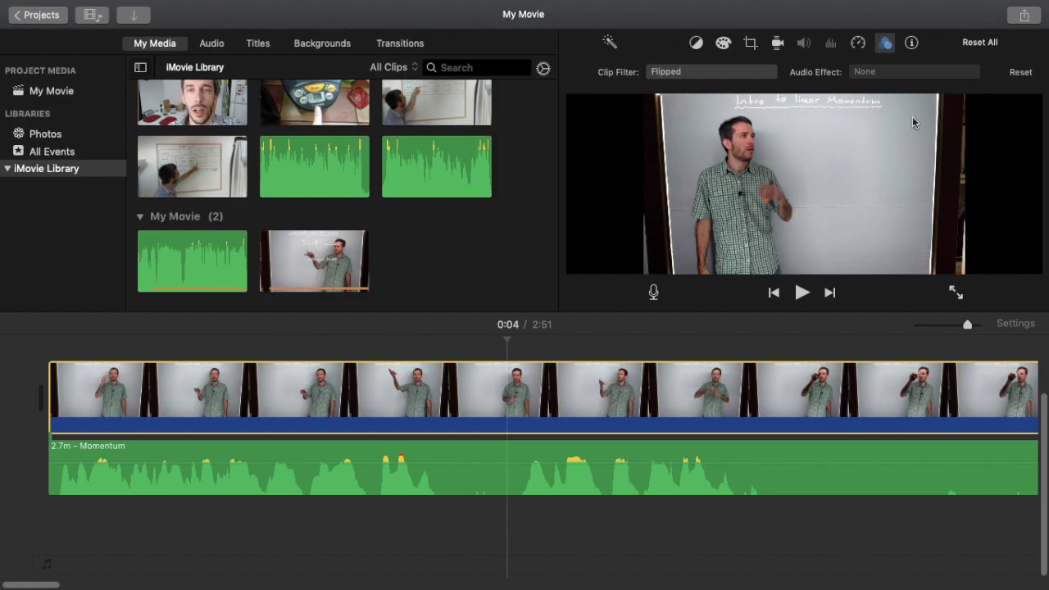
click(804, 295)
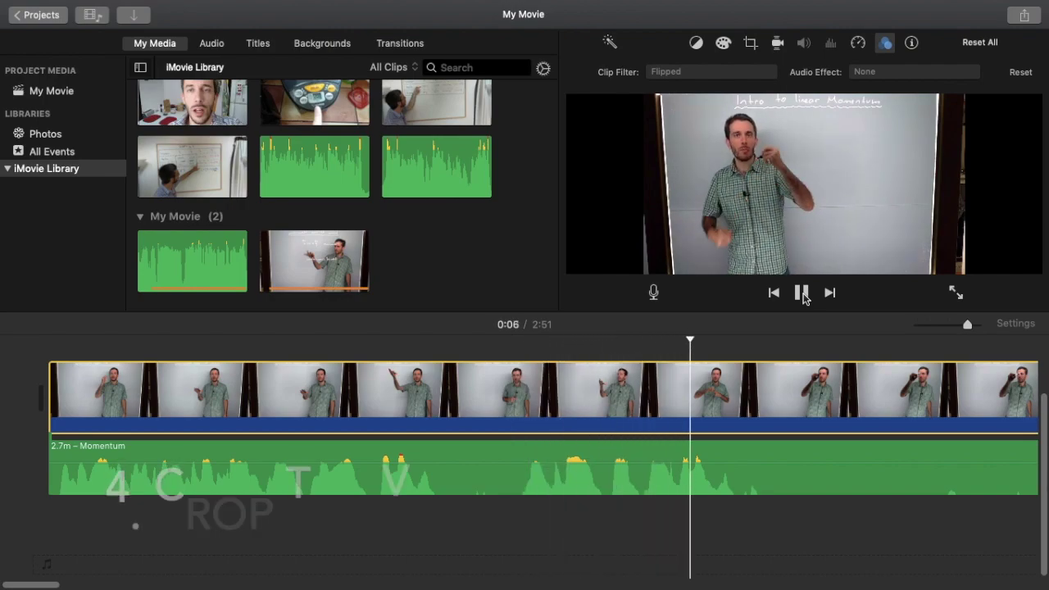
click(803, 295)
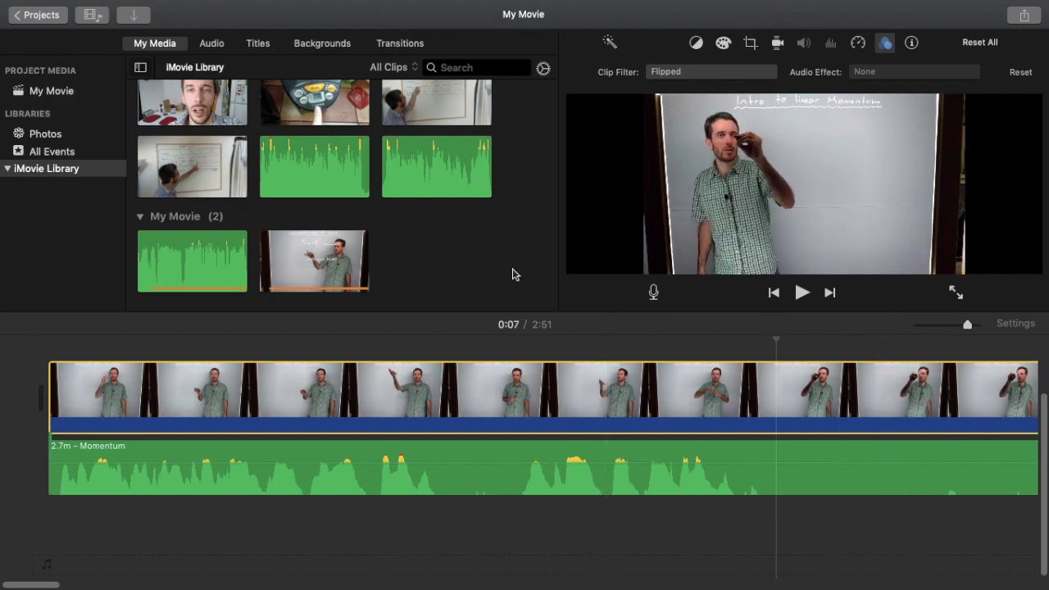
Set the video's crop style to Crop to Fill and size the frame to the whiteboard, leaving out the dark side edges.
click(751, 45)
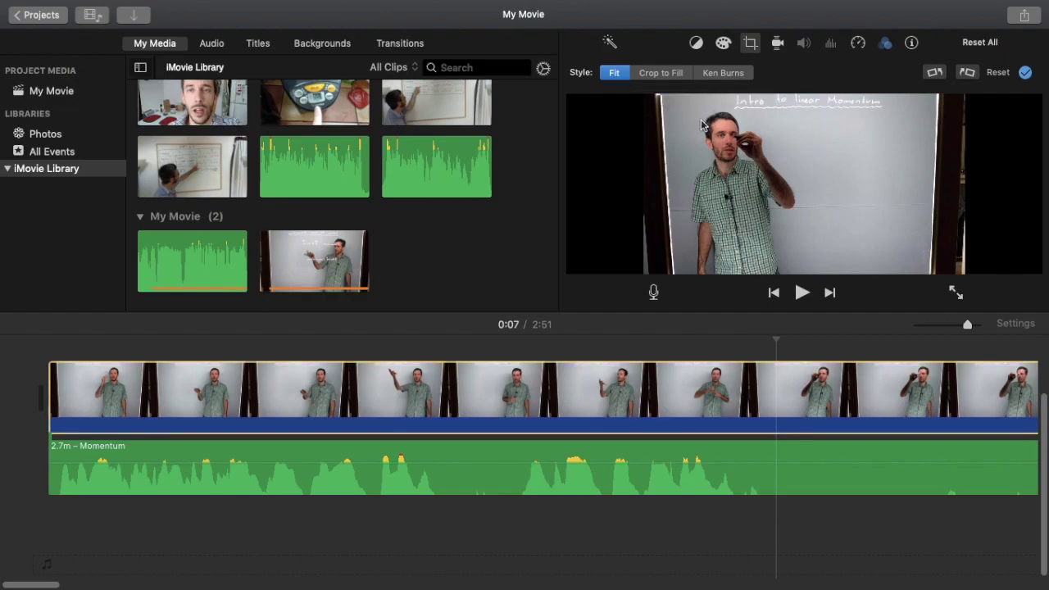
click(661, 72)
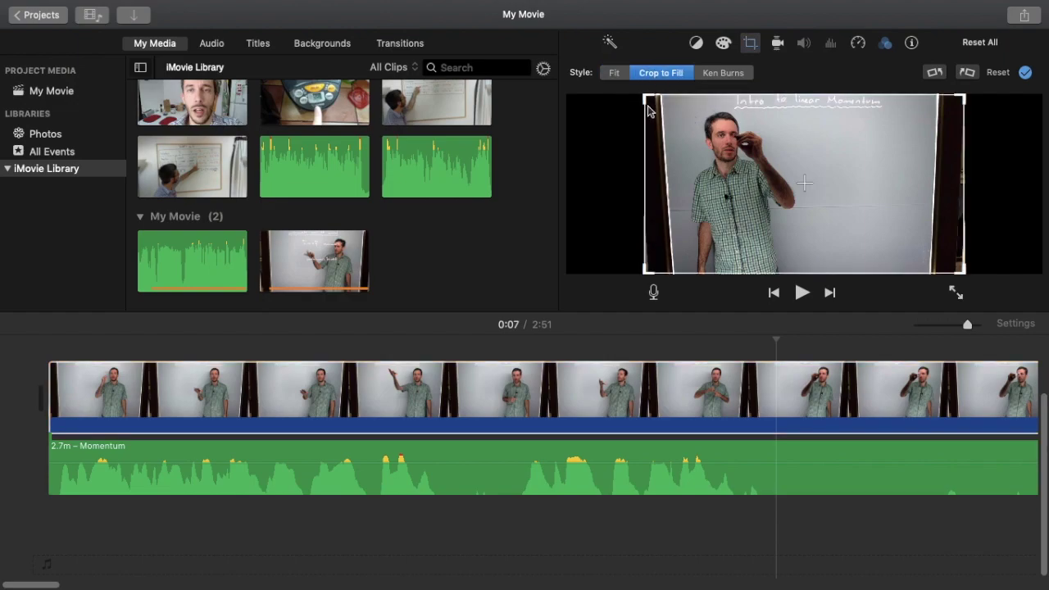
drag(647, 98, 707, 105)
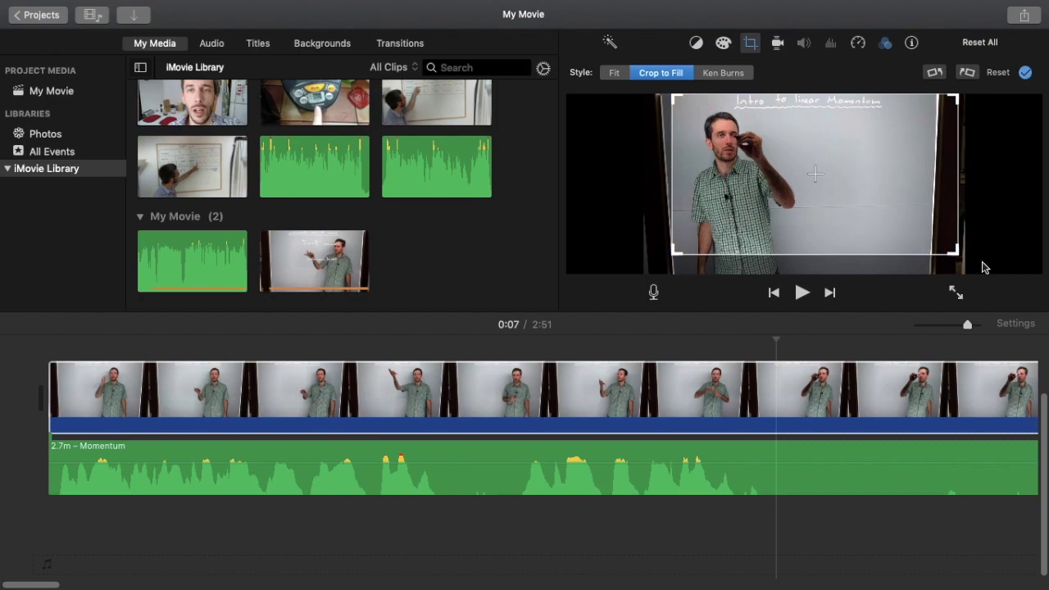
drag(955, 252, 932, 267)
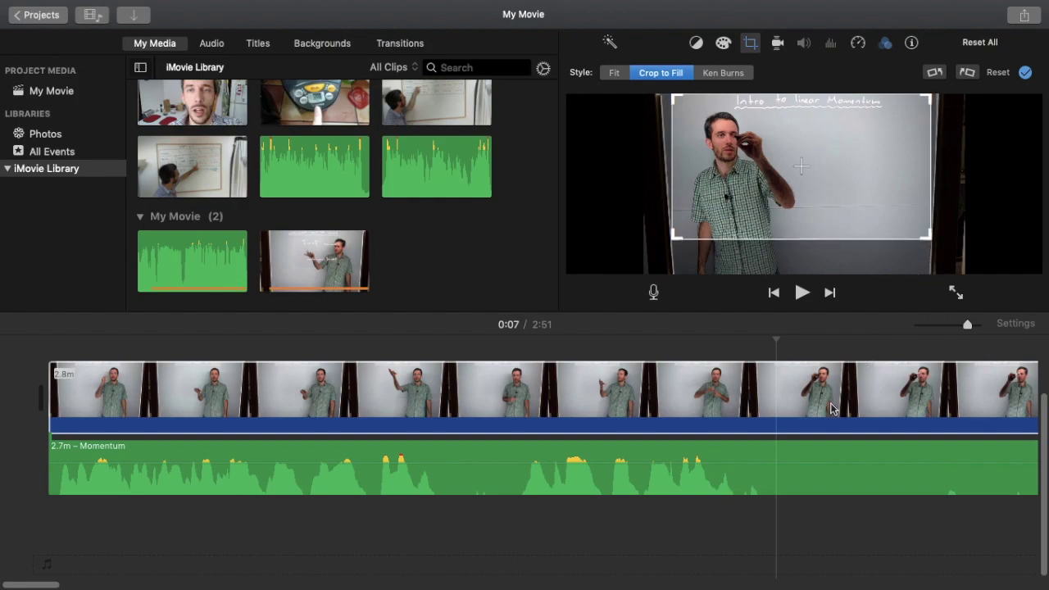
Check the crop frame against the whiteboard writing further along the video, at about 2:13 and 2:43.
scroll(831, 407, up, 5)
scroll(831, 408, right, 5)
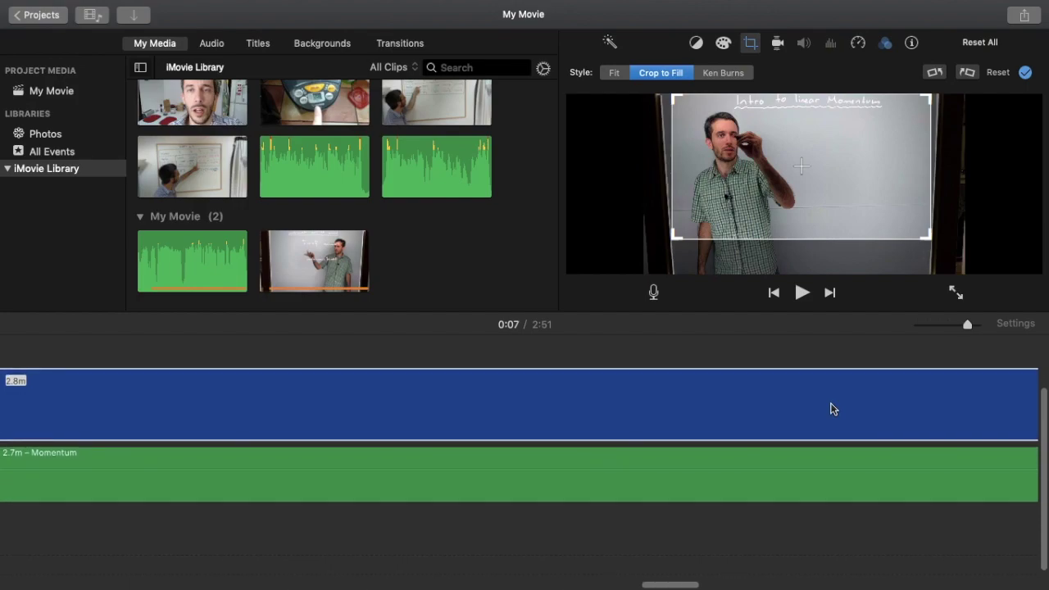
scroll(832, 408, right, 4)
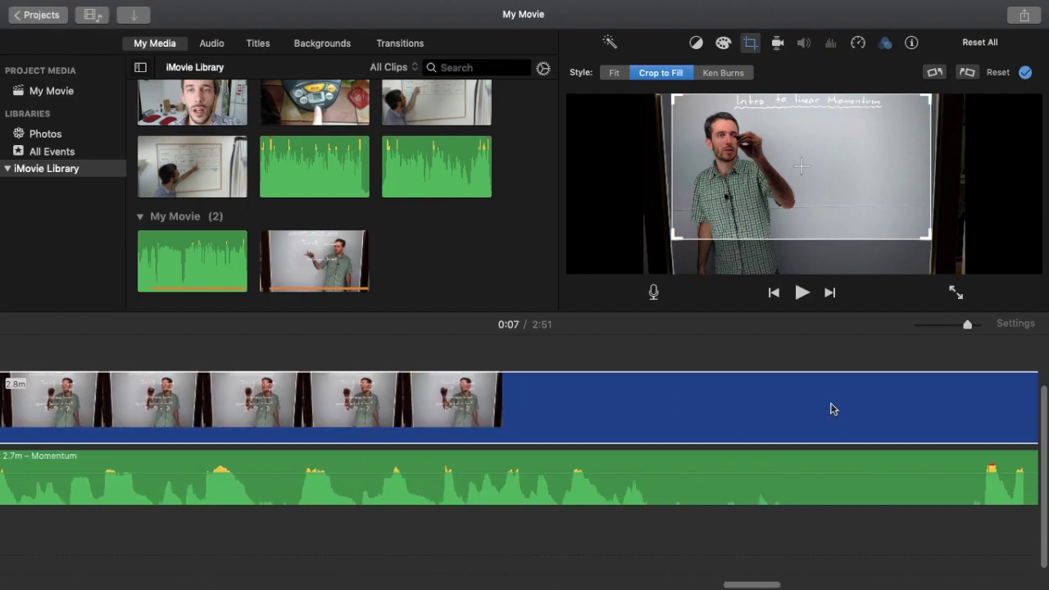
click(800, 412)
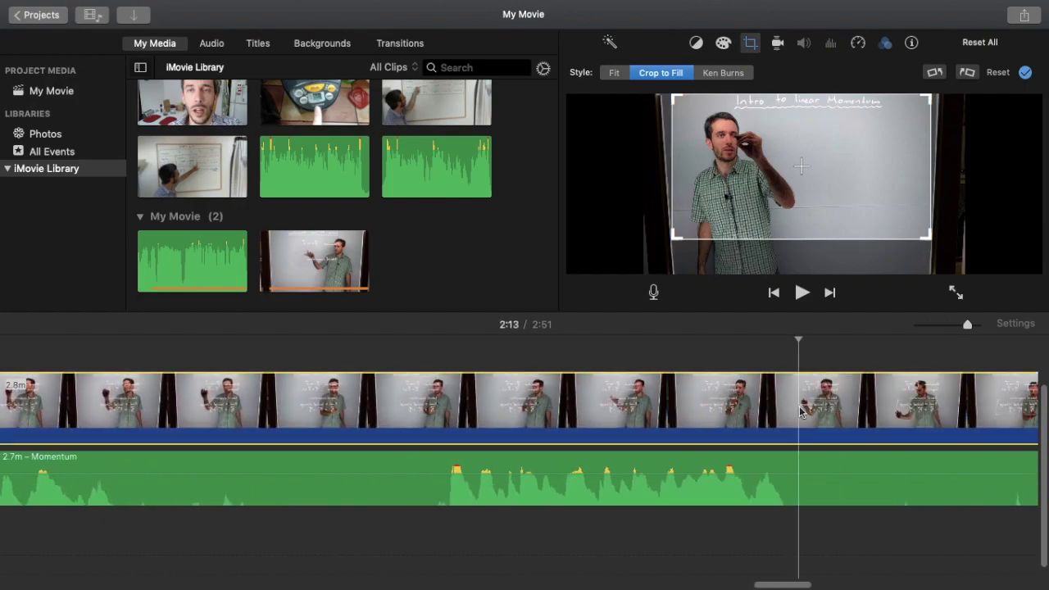
scroll(914, 418, right, 5)
scroll(914, 417, right, 6)
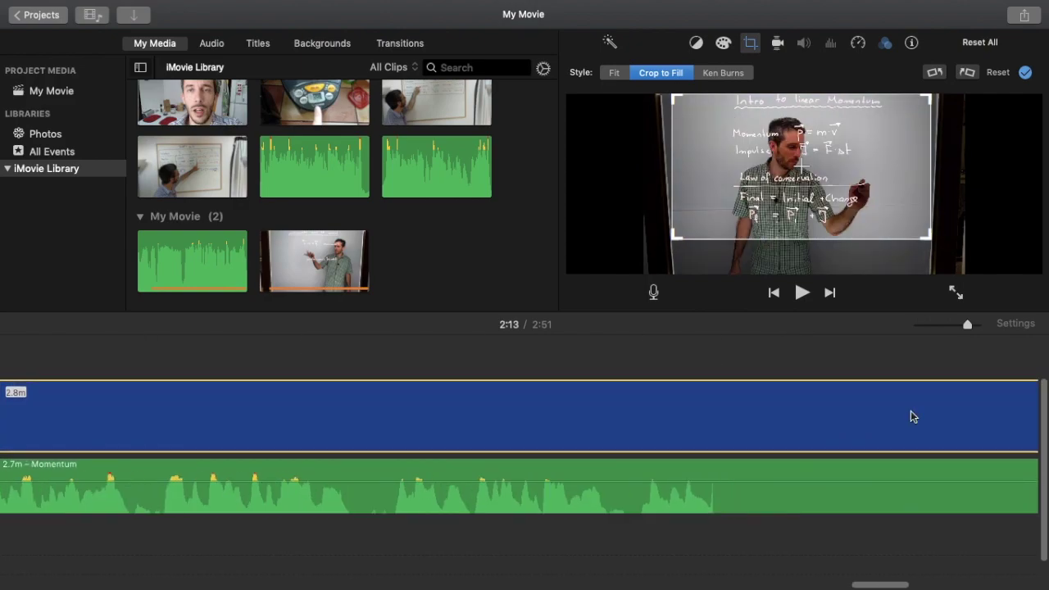
click(851, 407)
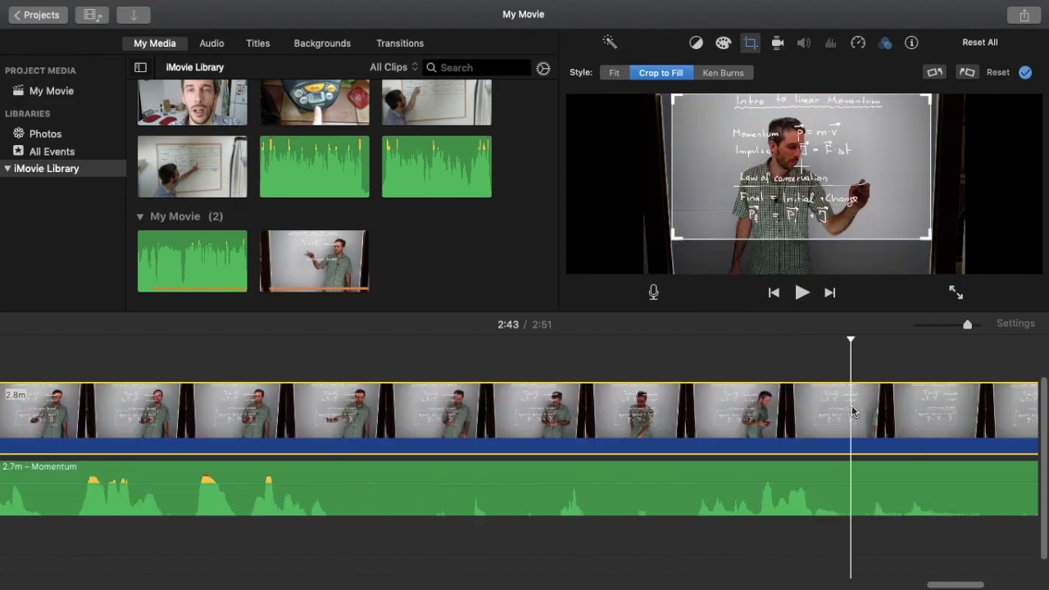
scroll(917, 410, right, 4)
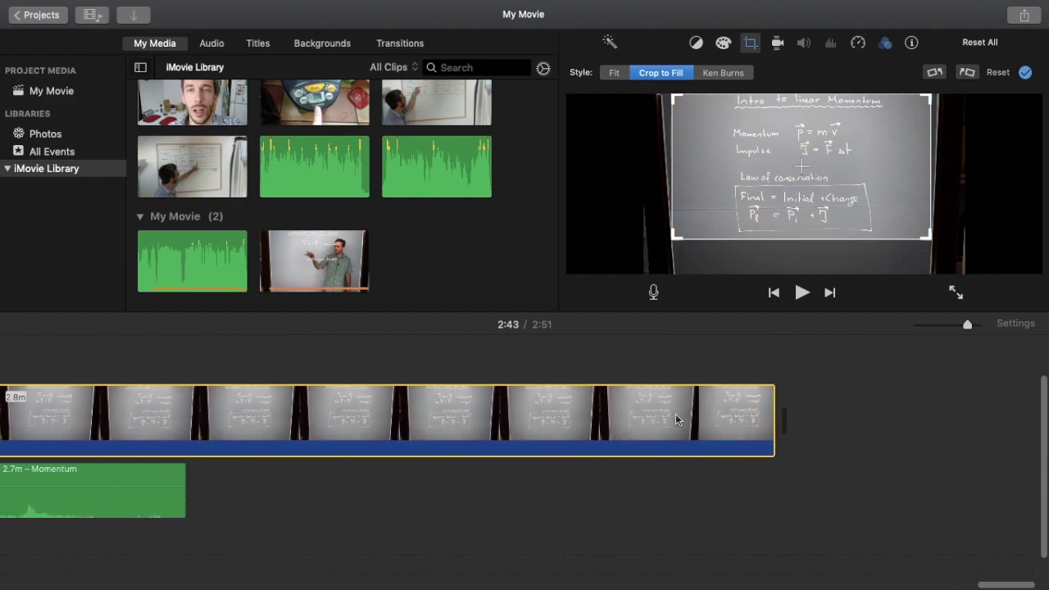
Compare how the whiteboard sits in the crop frame near the end of the video, from about 2:50 back to 2:42.
click(664, 420)
click(739, 419)
click(678, 419)
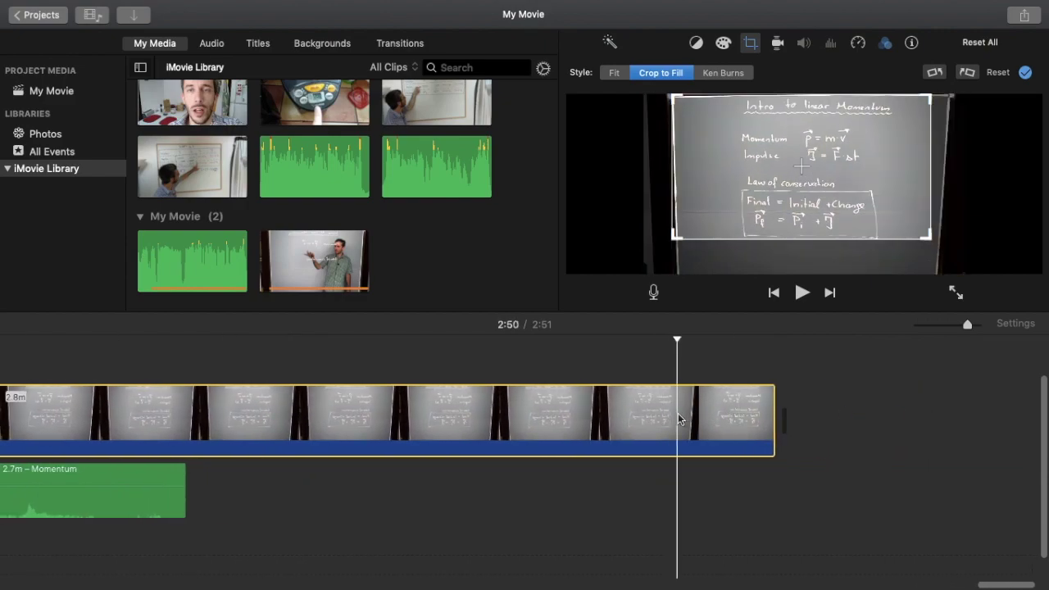
click(739, 418)
click(669, 421)
scroll(656, 422, left, 6)
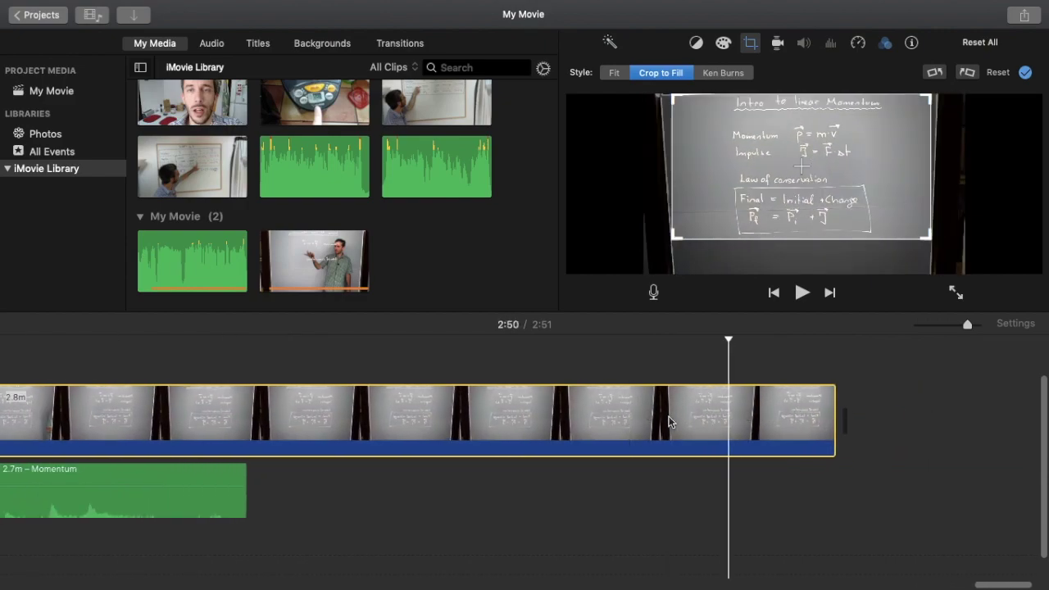
click(629, 423)
scroll(630, 426, left, 3)
scroll(629, 426, left, 2)
click(572, 422)
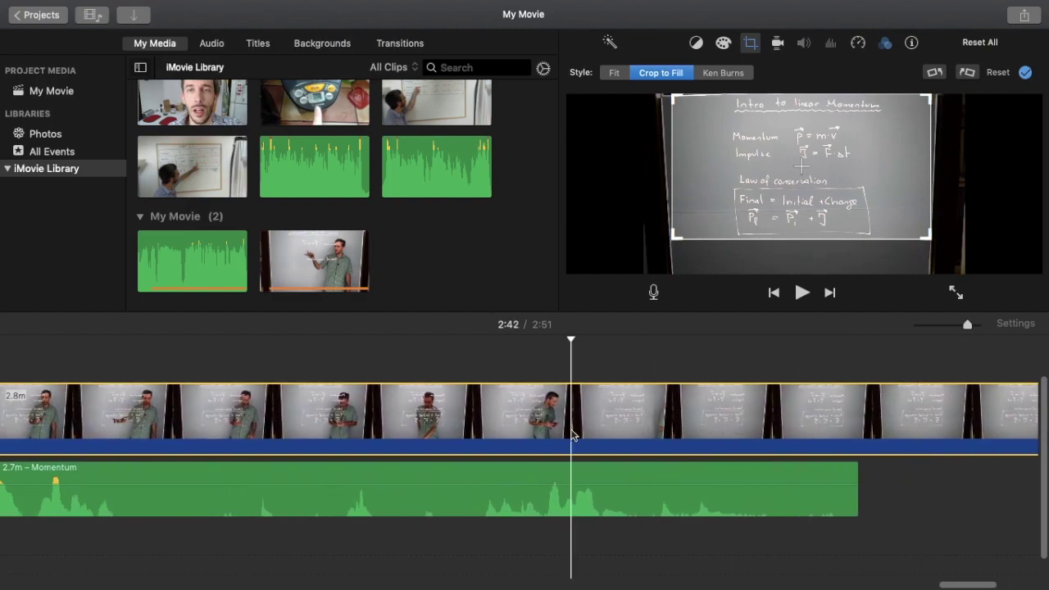
Check the crop frame against the whiteboard writing at earlier points of the video, at about 2:37, 2:33 and 2:24.
scroll(574, 423, left, 5)
click(511, 418)
scroll(511, 418, left, 5)
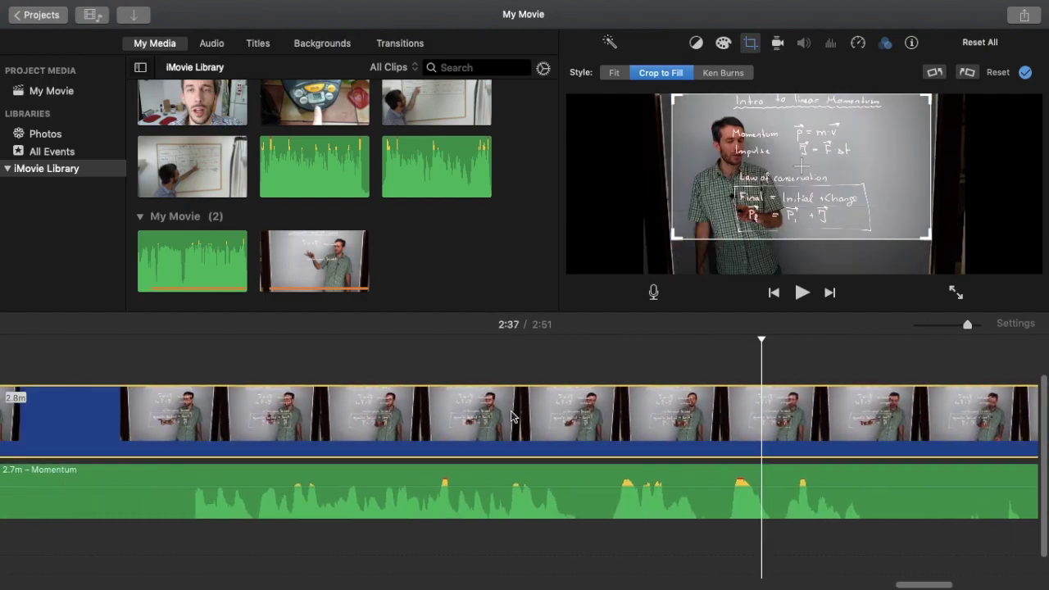
click(445, 420)
scroll(297, 432, left, 4)
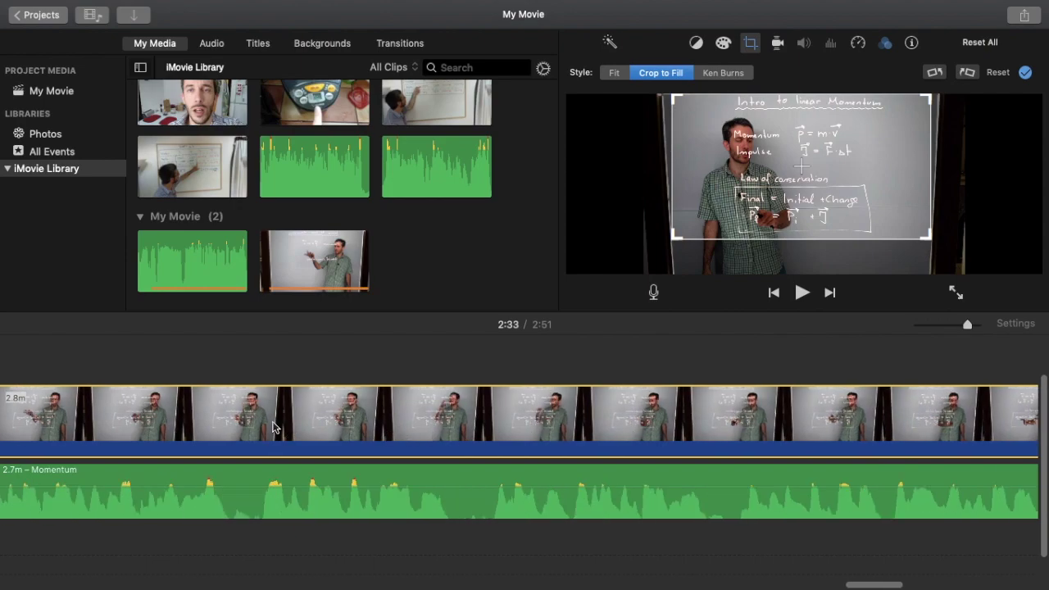
click(275, 427)
scroll(246, 425, left, 5)
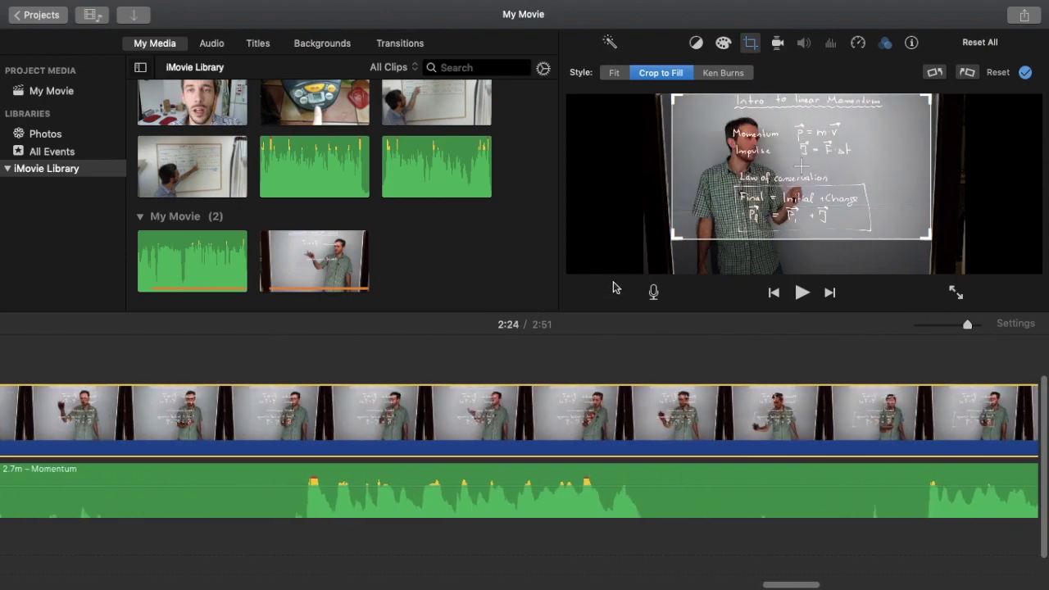
Shrink the crop frame slightly from its lower-right corner to fit the whiteboard more tightly, and apply the crop.
drag(938, 236, 923, 235)
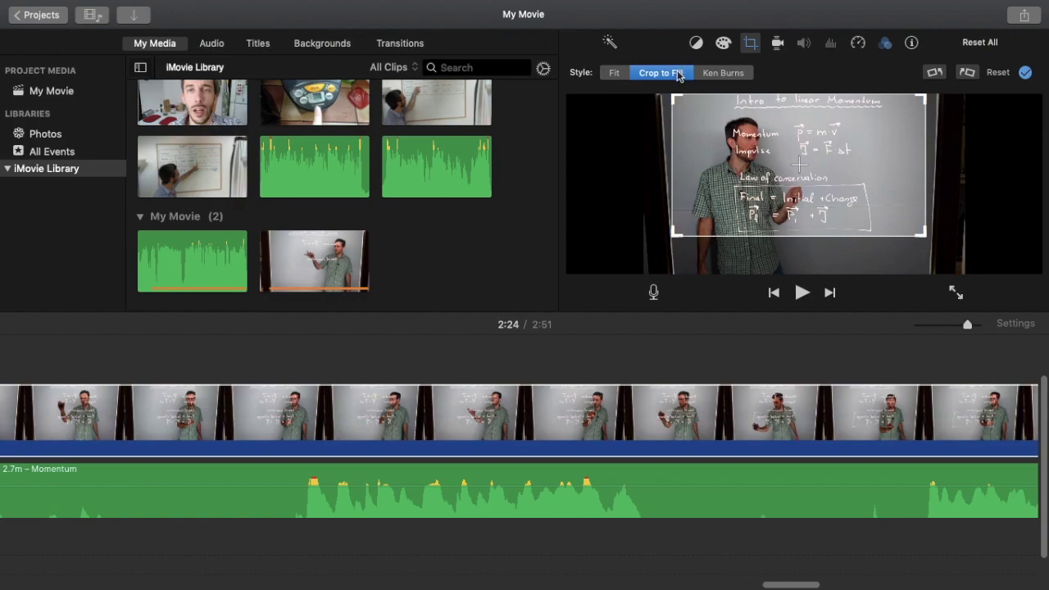
key(Return)
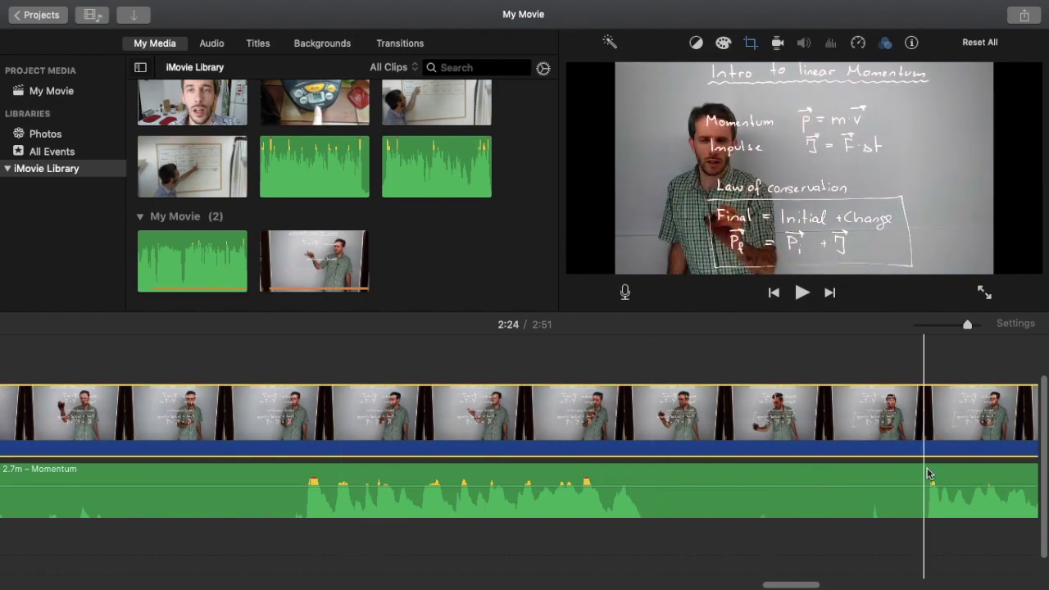
Return to the start of the video at about 0:01, auto-enhance the clip and skim its opening part.
scroll(405, 471, left, 15)
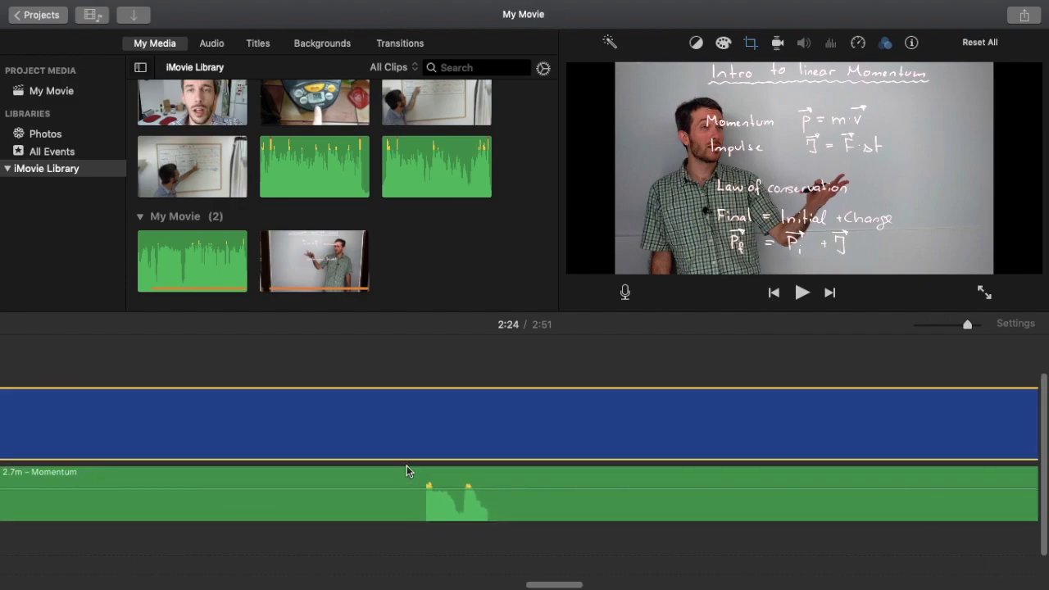
click(161, 426)
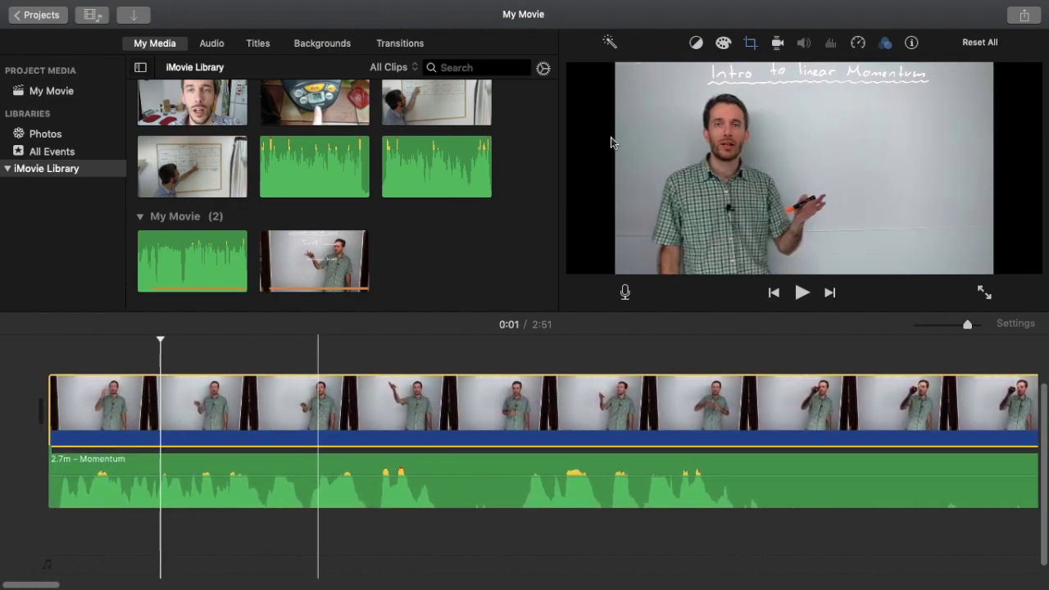
click(609, 44)
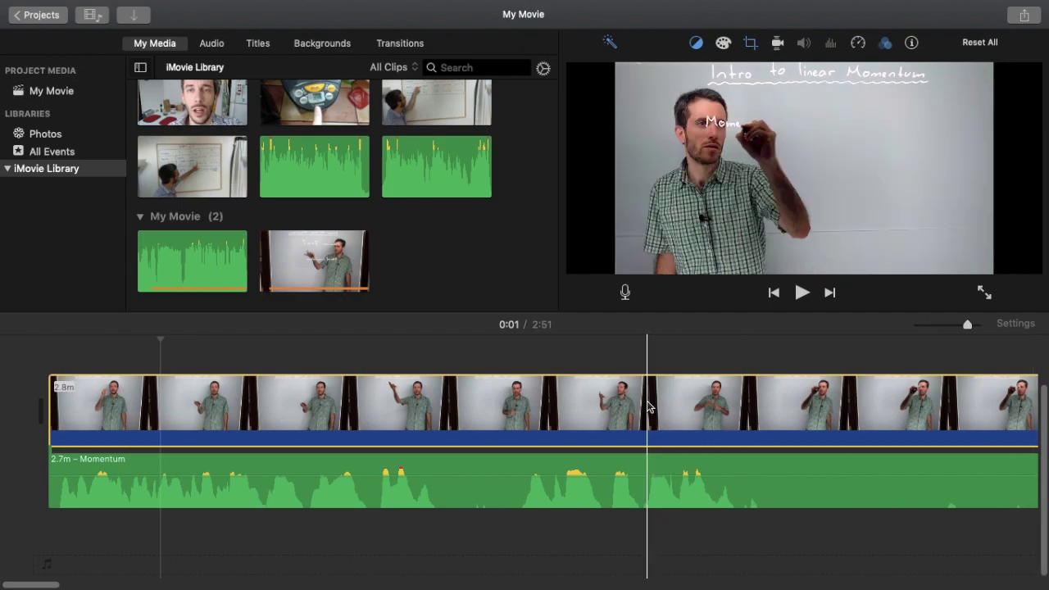
scroll(647, 408, right, 5)
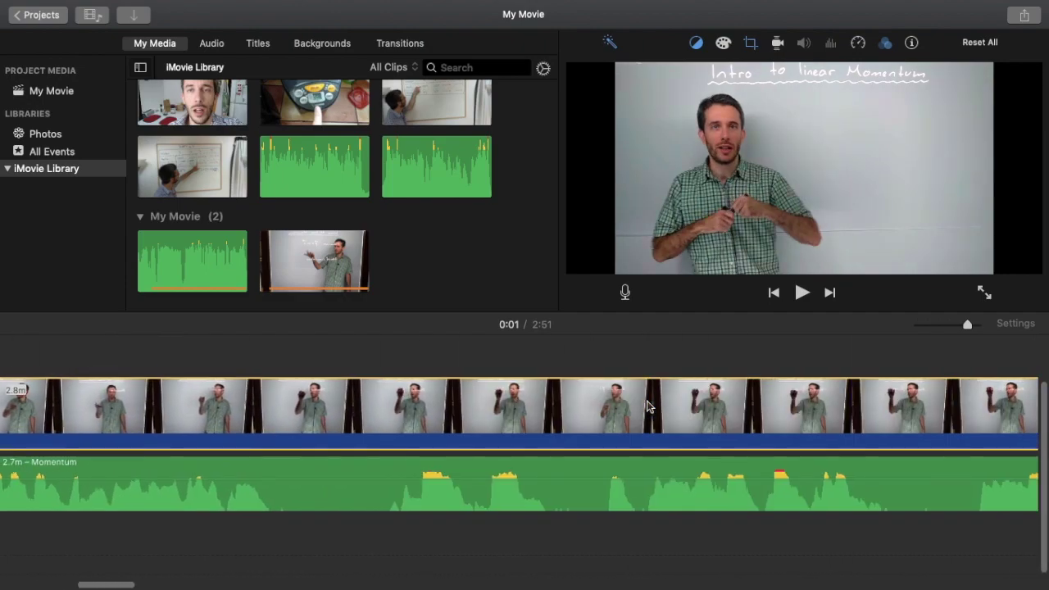